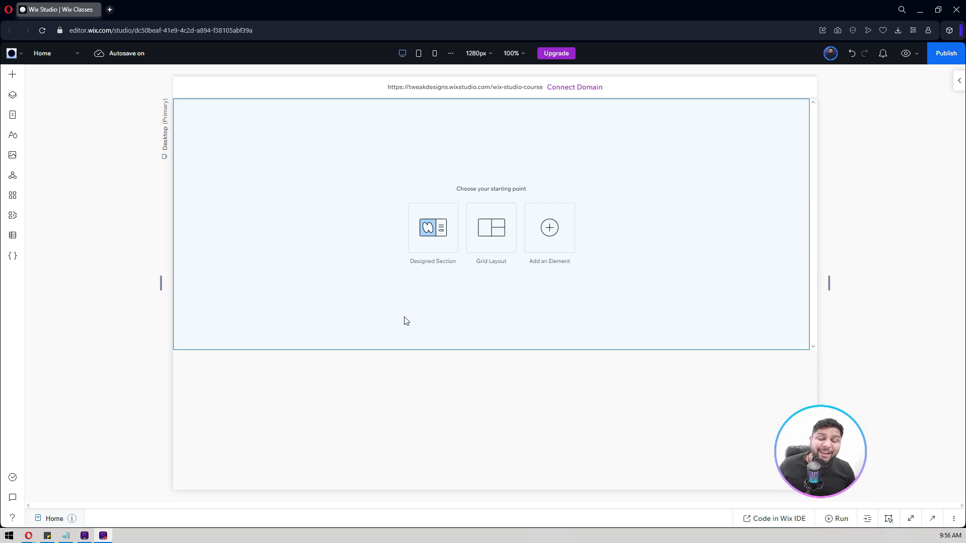
Step: Add a three-row flexbox from the advanced layout tools to the upper middle of the empty section
click(12, 75)
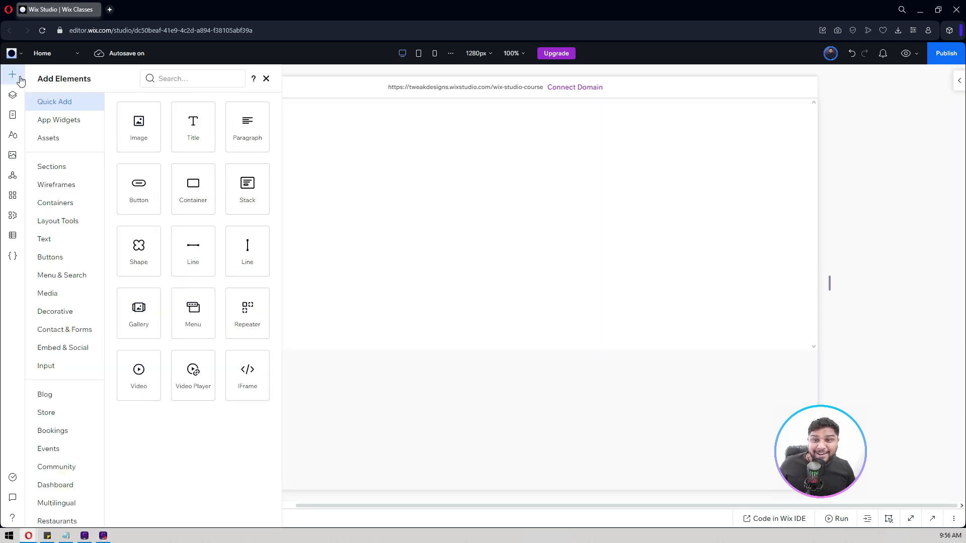
click(57, 222)
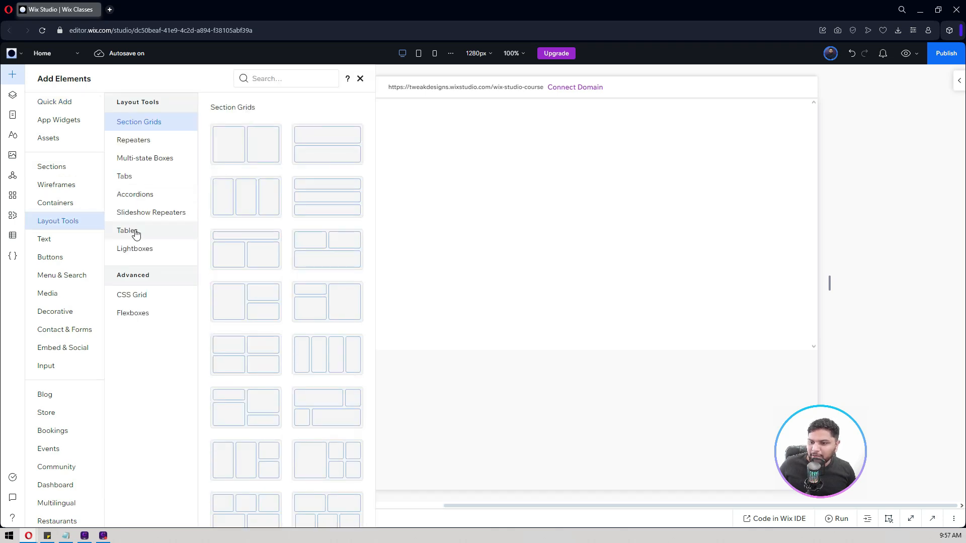
click(141, 318)
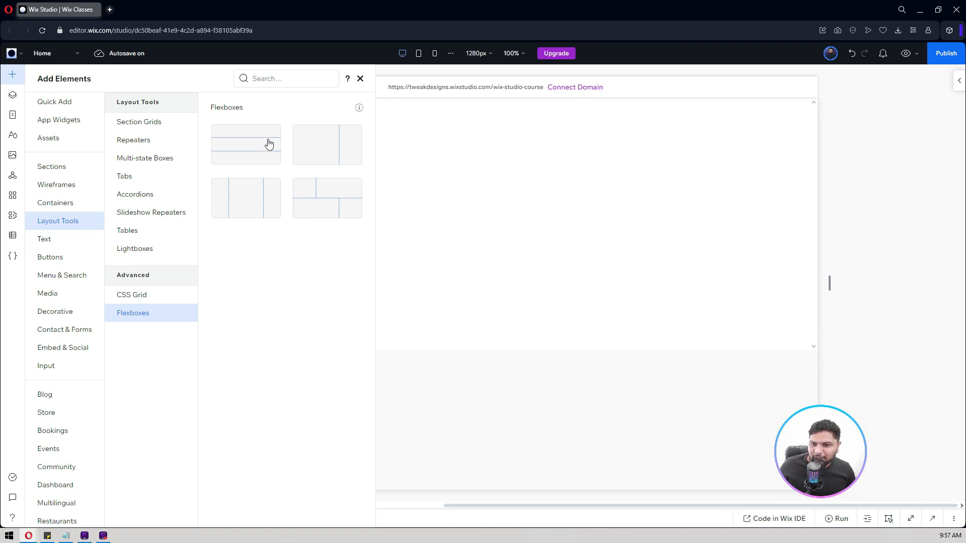
drag(242, 146, 487, 162)
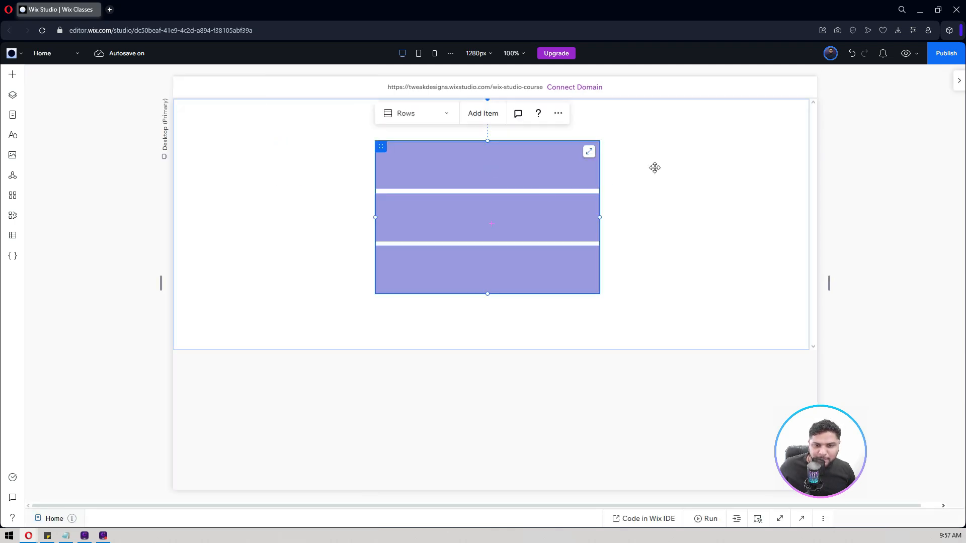
Step: Delete the bottom item of the flexbox
click(442, 113)
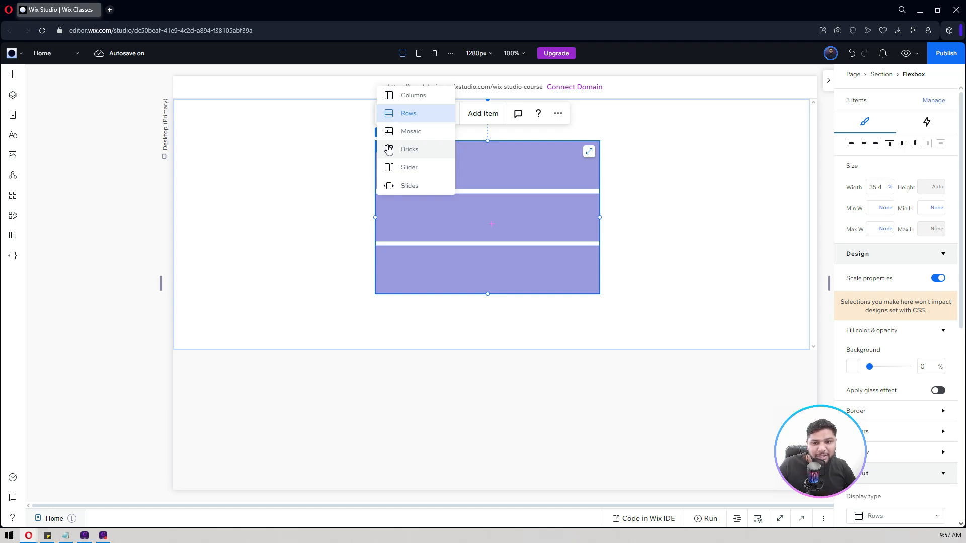
click(433, 192)
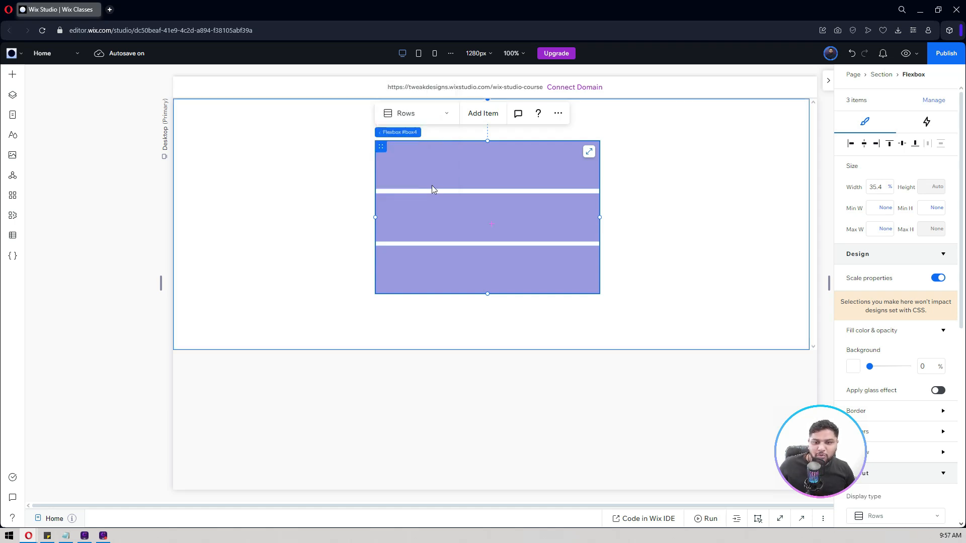
click(444, 192)
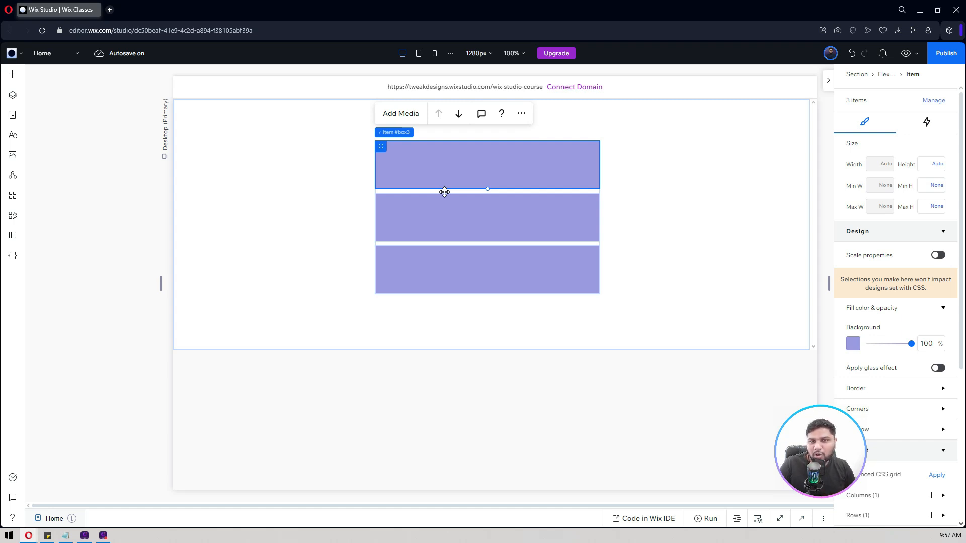
click(421, 271)
key(Delete)
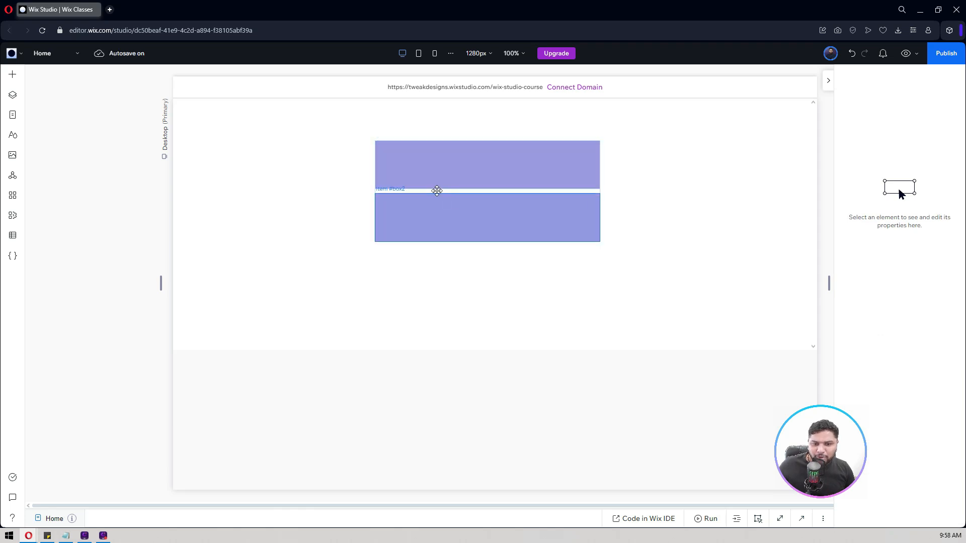
Step: Show the page's layers and turn off the display of element IDs
click(420, 190)
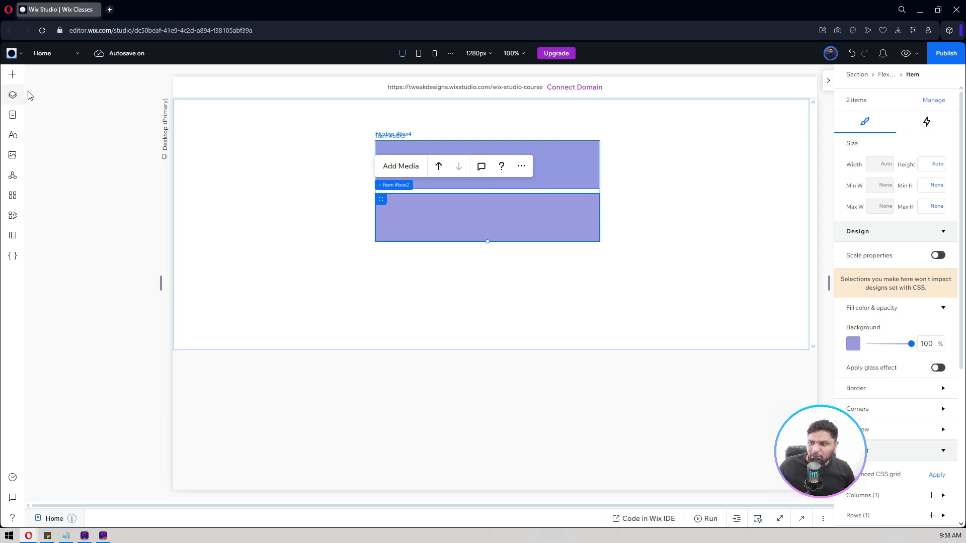
key(Escape)
click(11, 98)
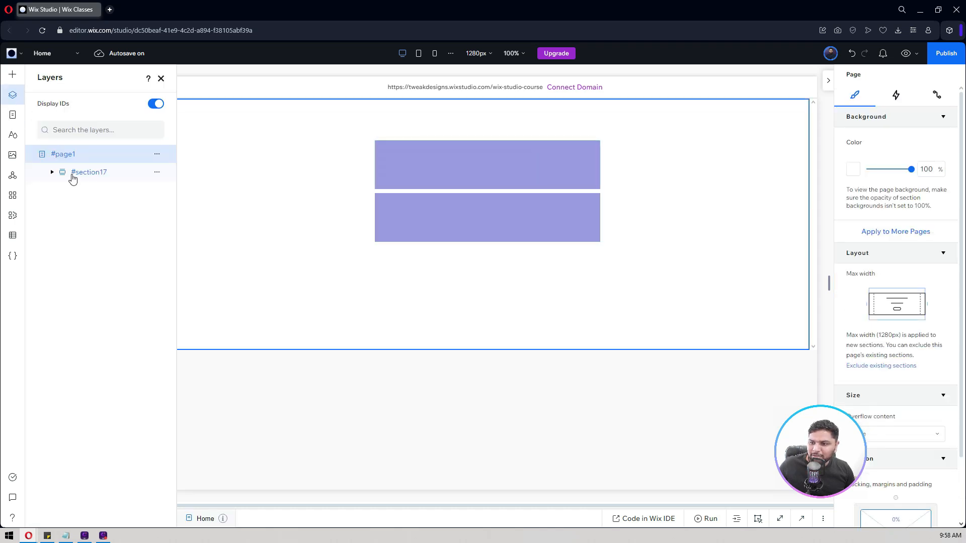
click(156, 104)
click(156, 105)
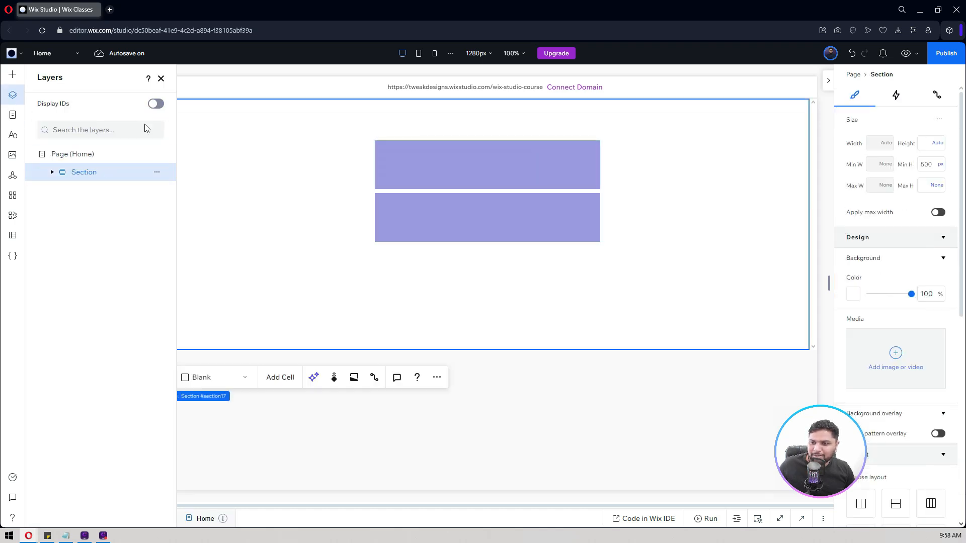
Step: Select the flexbox inside the section's layers and change its display type to Columns
click(51, 172)
click(80, 191)
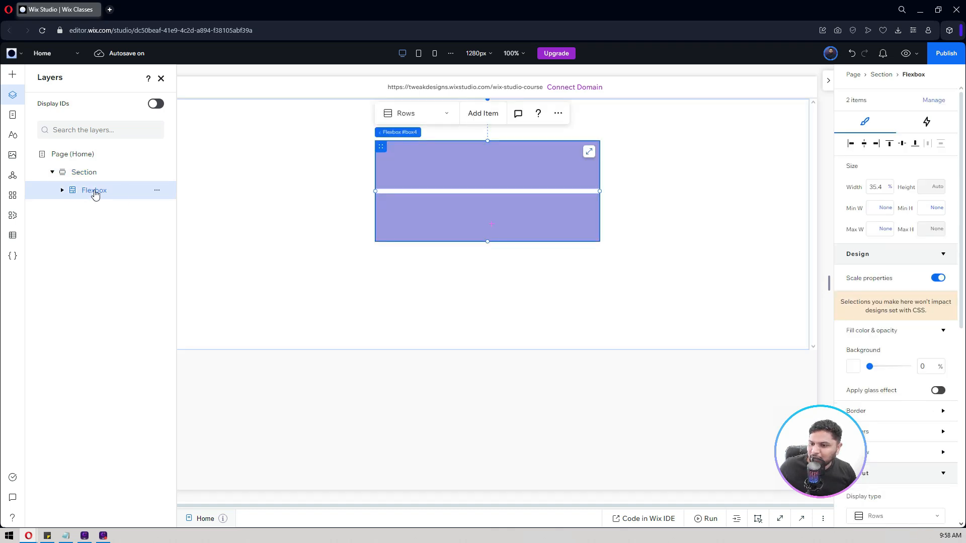
click(398, 113)
click(413, 95)
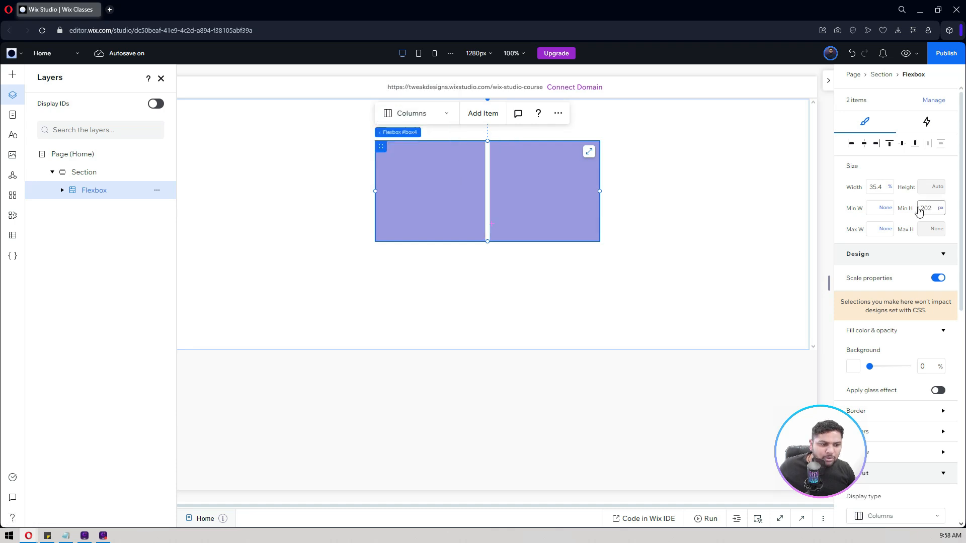
Step: Set the flexbox's width to 100% and its maximum width to 960 px, and centre it horizontally and vertically in the section
click(870, 188)
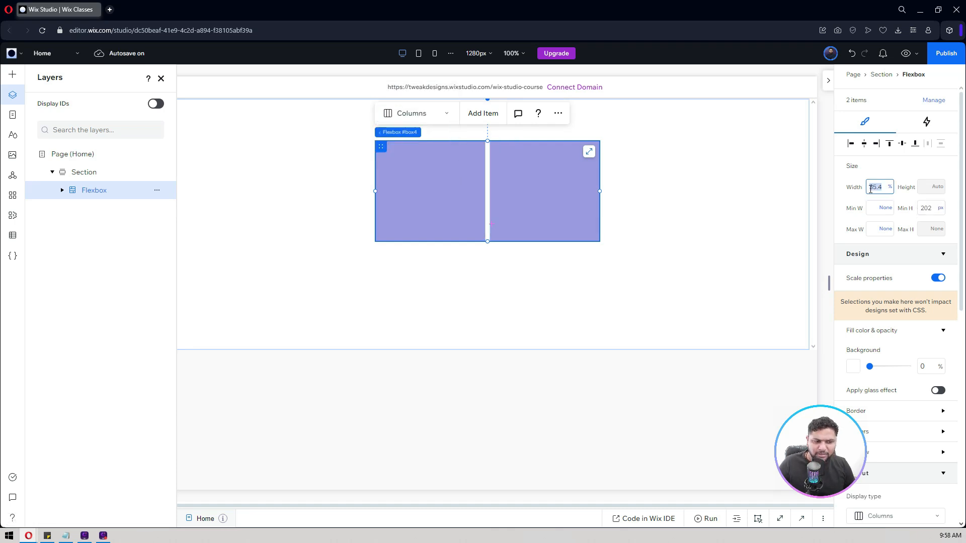
text(10)
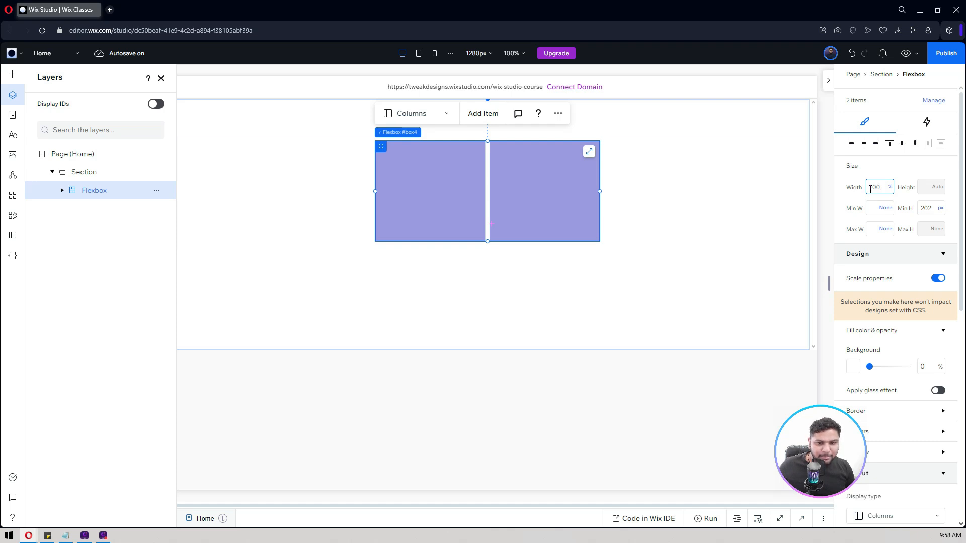
text(0)
key(Return)
click(872, 230)
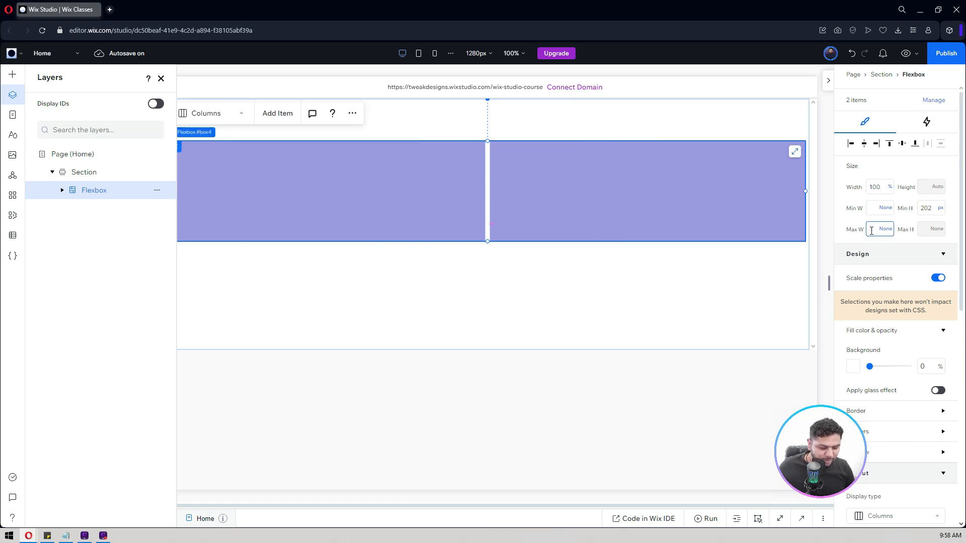
text(960p)
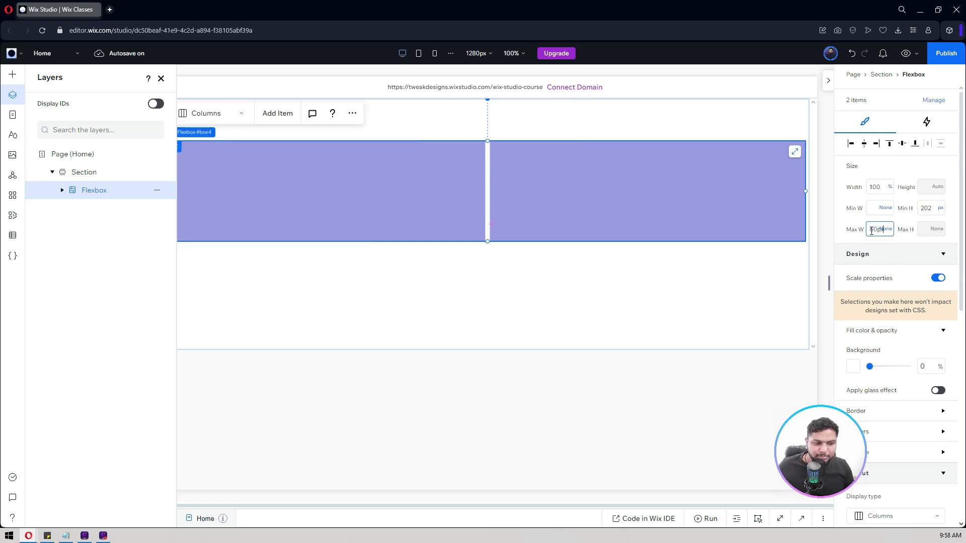
key(Return)
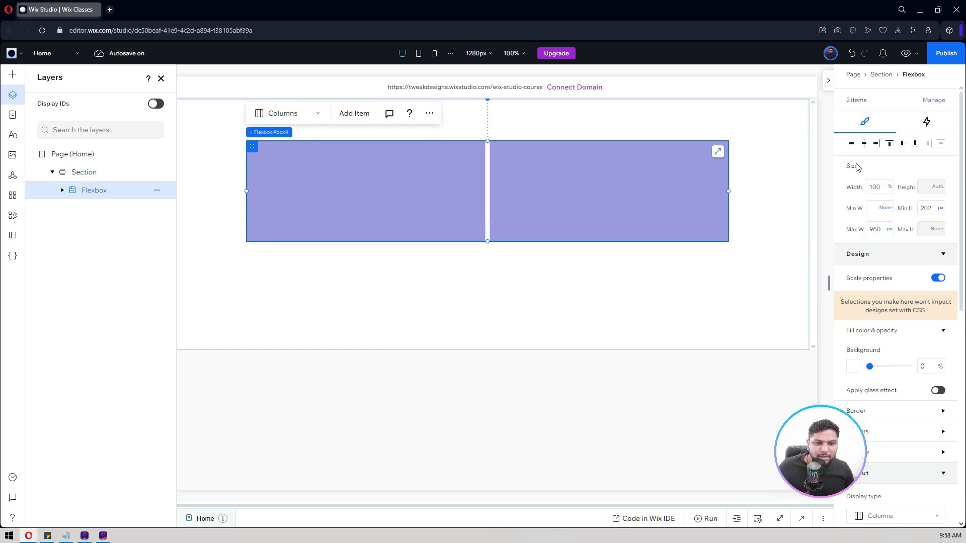
click(902, 144)
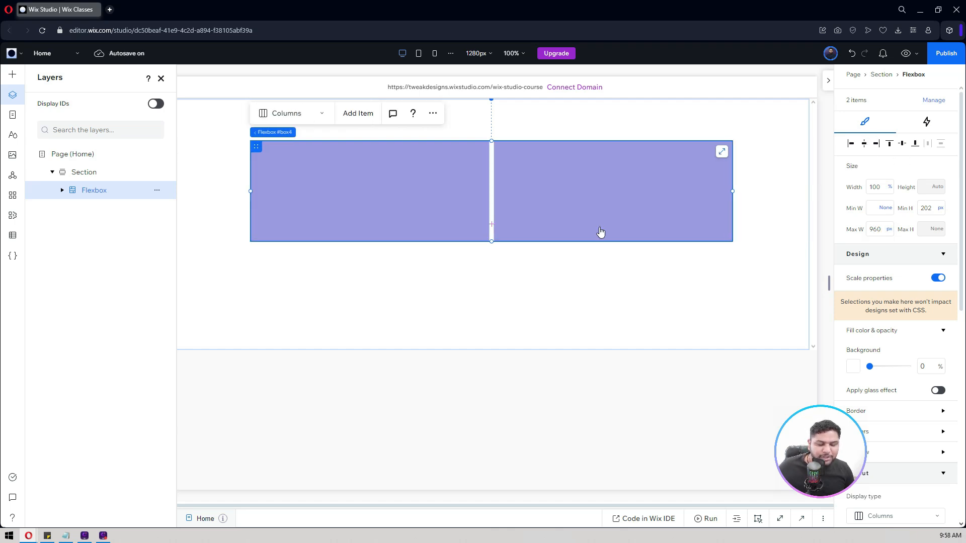
Step: Close the layers list and stretch the canvas to about 1738 px wide to check how the flexbox responds
click(11, 97)
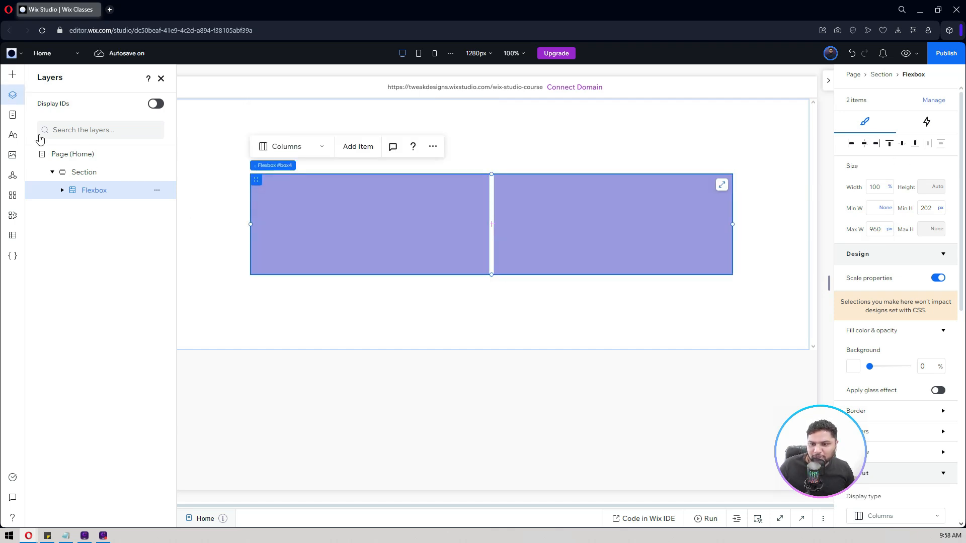
drag(159, 280, 42, 241)
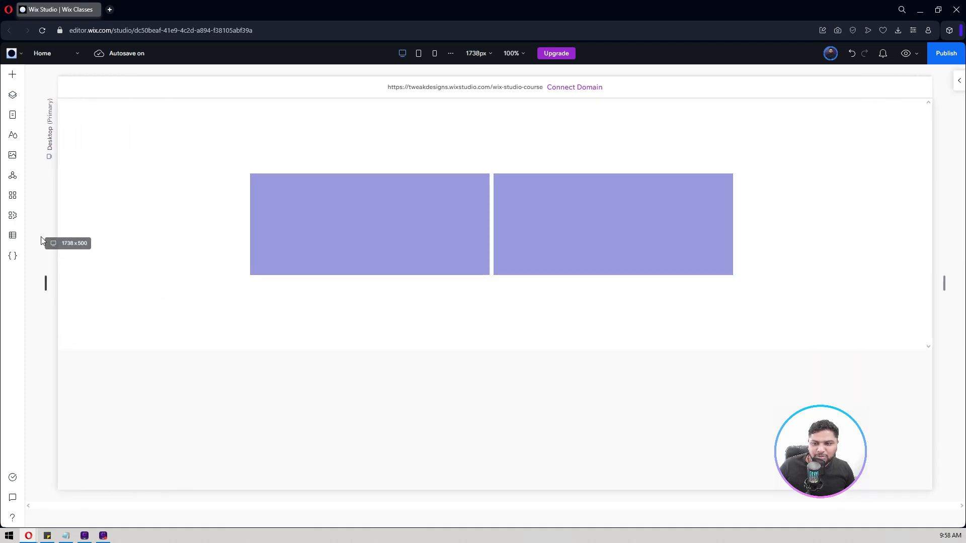
drag(42, 241, 40, 239)
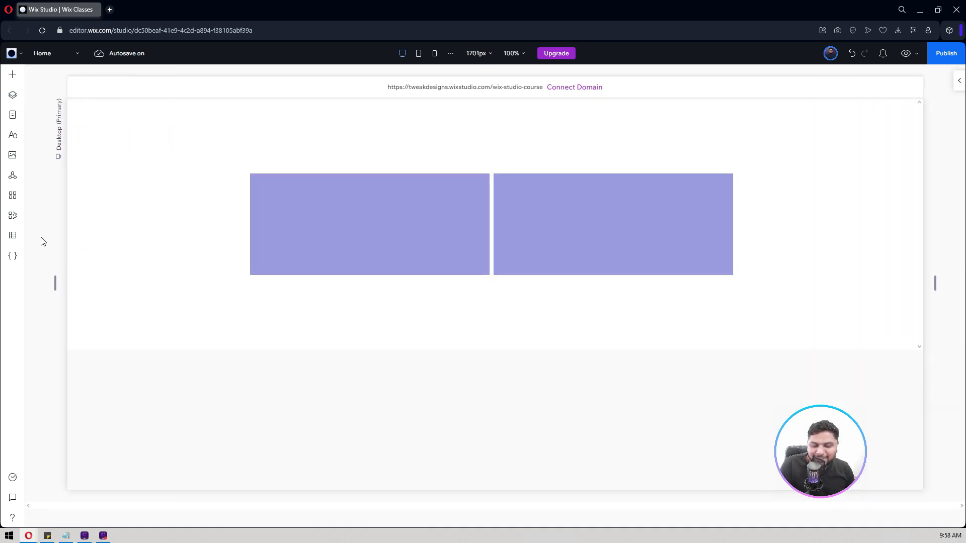
Step: Add a title text element near the upper edge of the flexbox's first column and select it
click(379, 197)
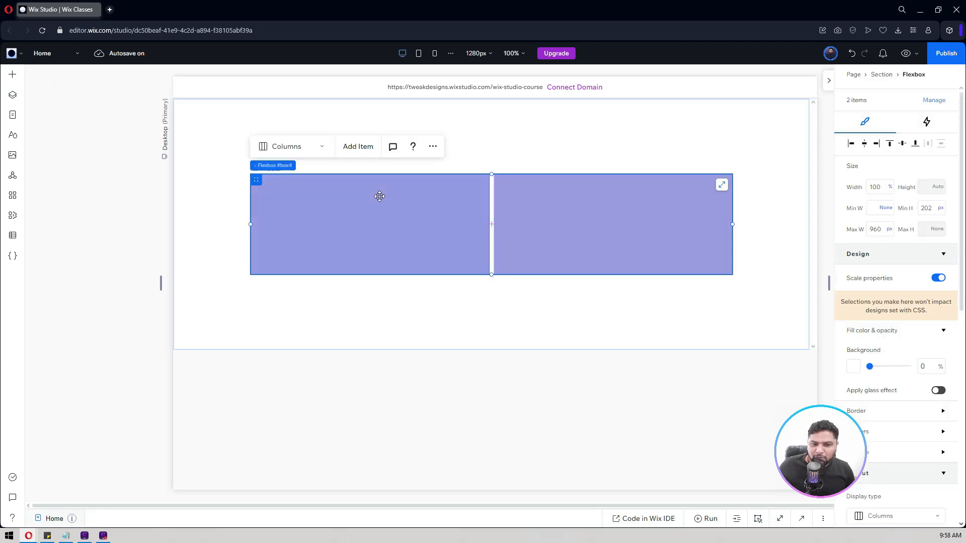
click(380, 196)
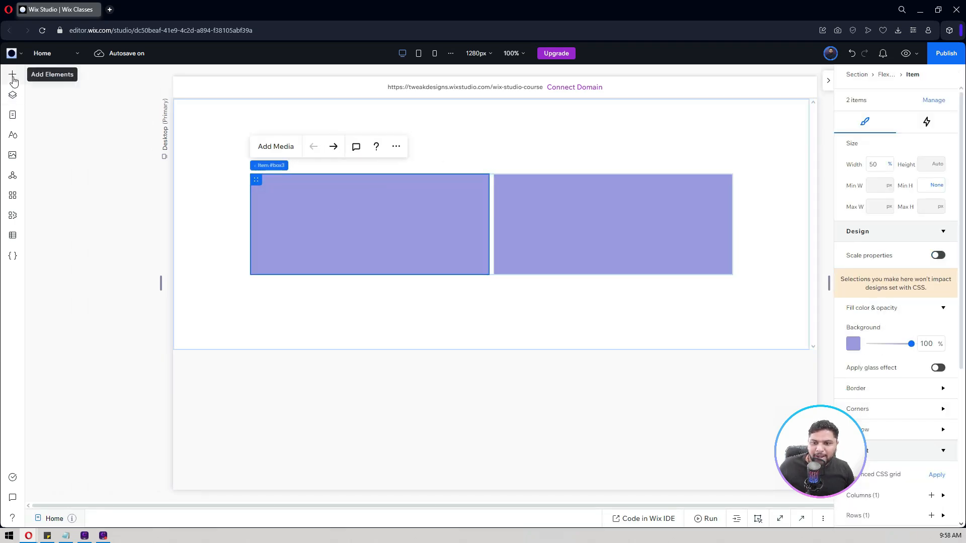
right_click(270, 187)
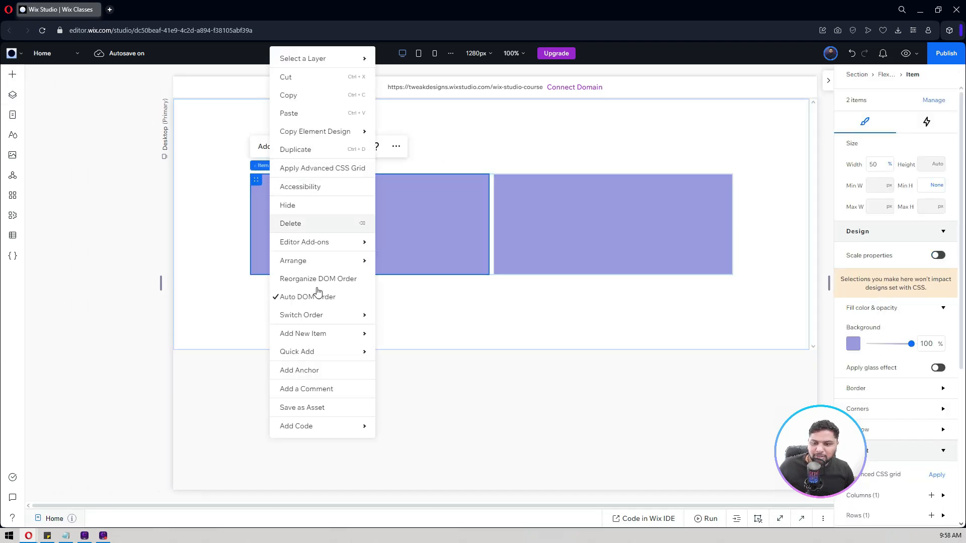
mouse_move(354, 352)
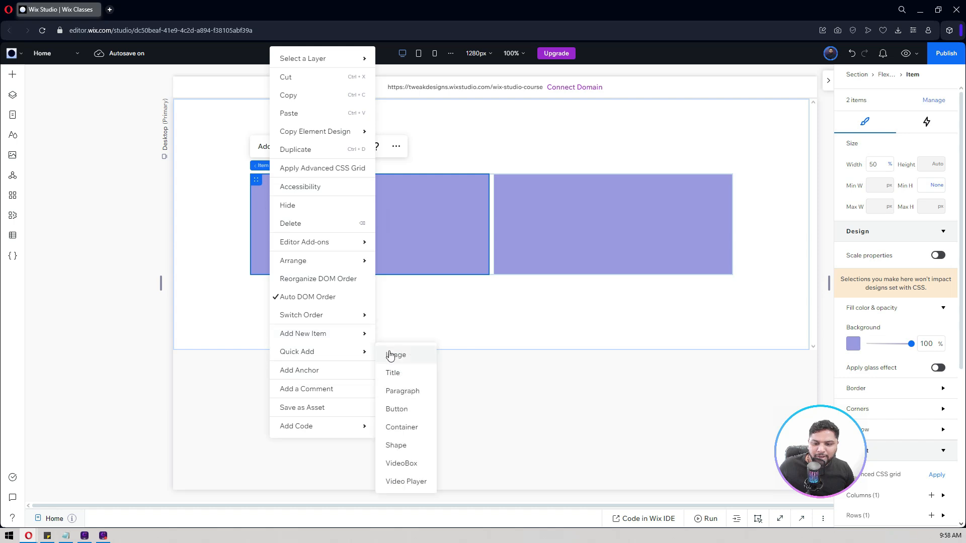
click(393, 373)
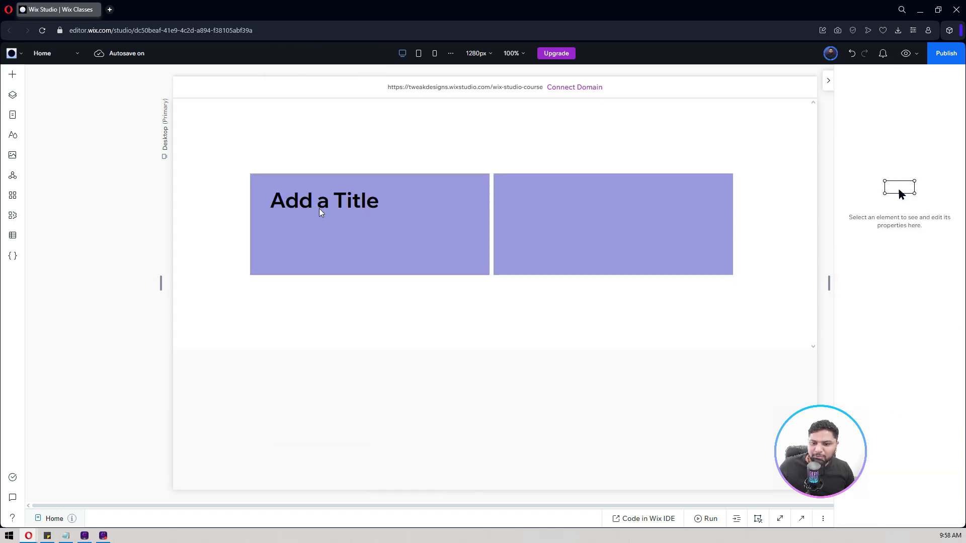
click(298, 205)
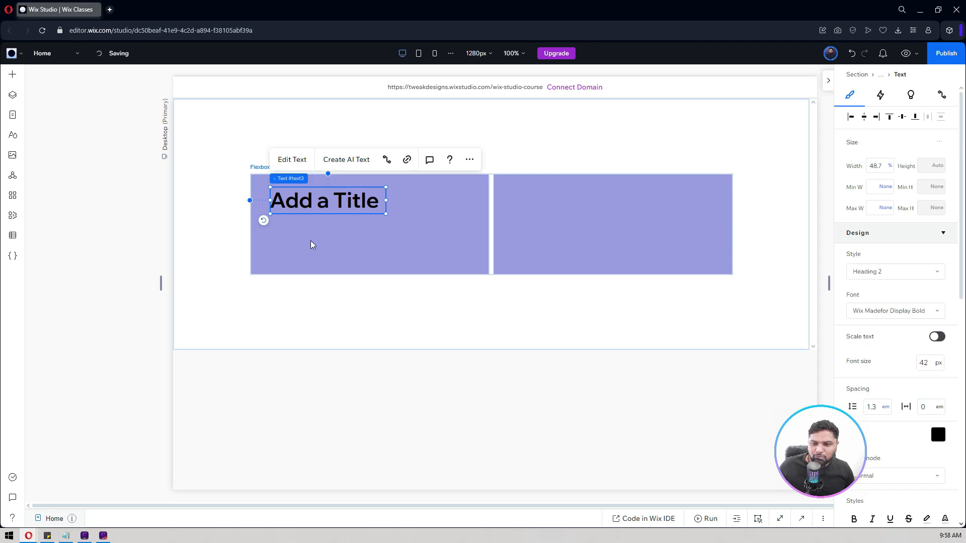
Step: Add a paragraph text element below the title in the flexbox's first column and select it
click(279, 235)
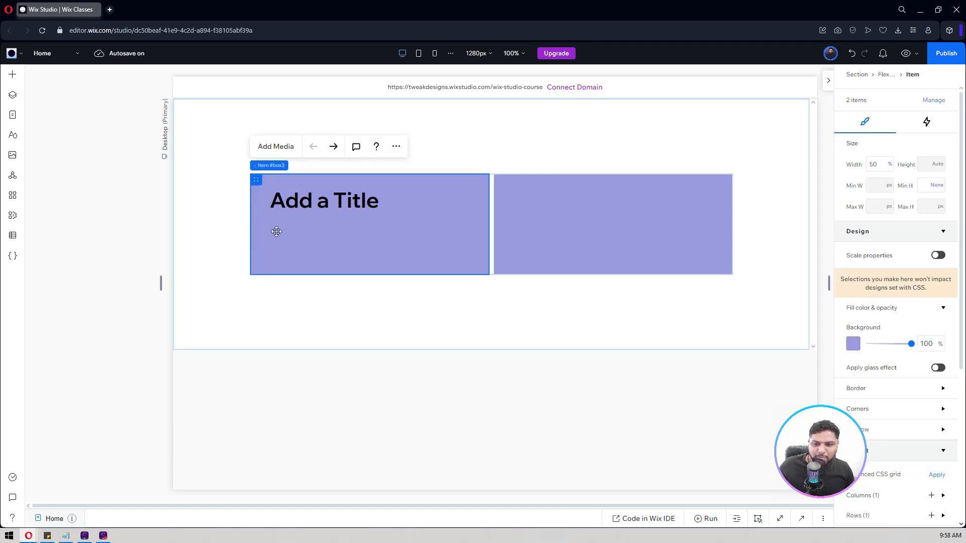
right_click(277, 231)
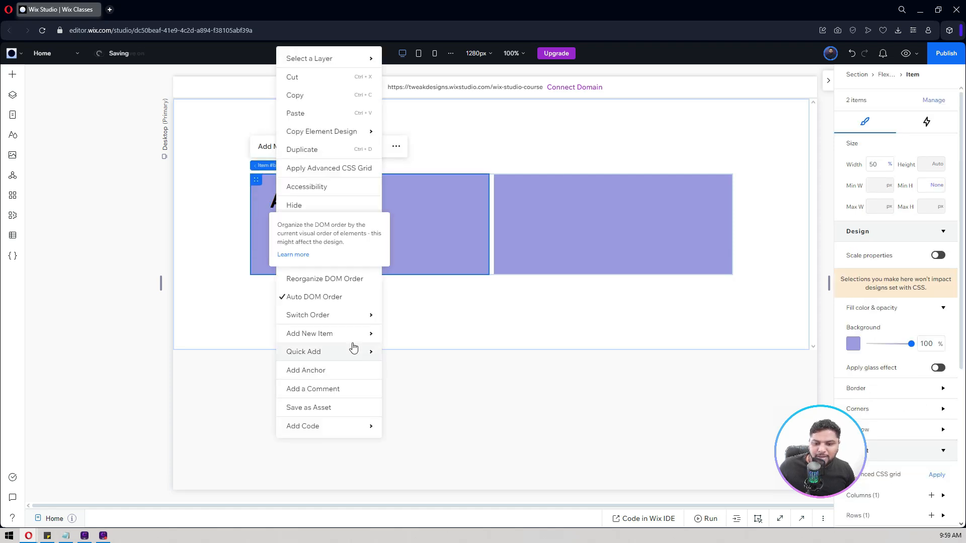
mouse_move(352, 352)
click(409, 392)
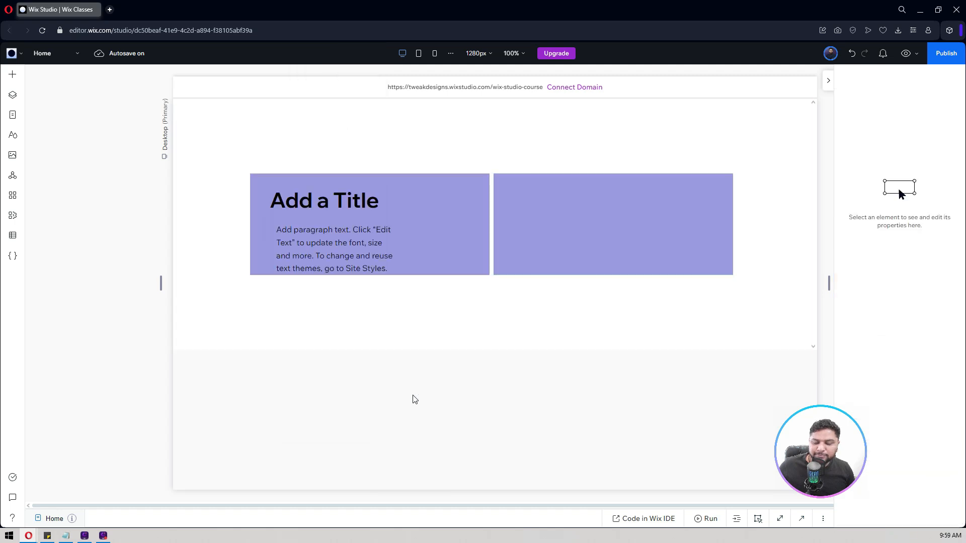
click(330, 243)
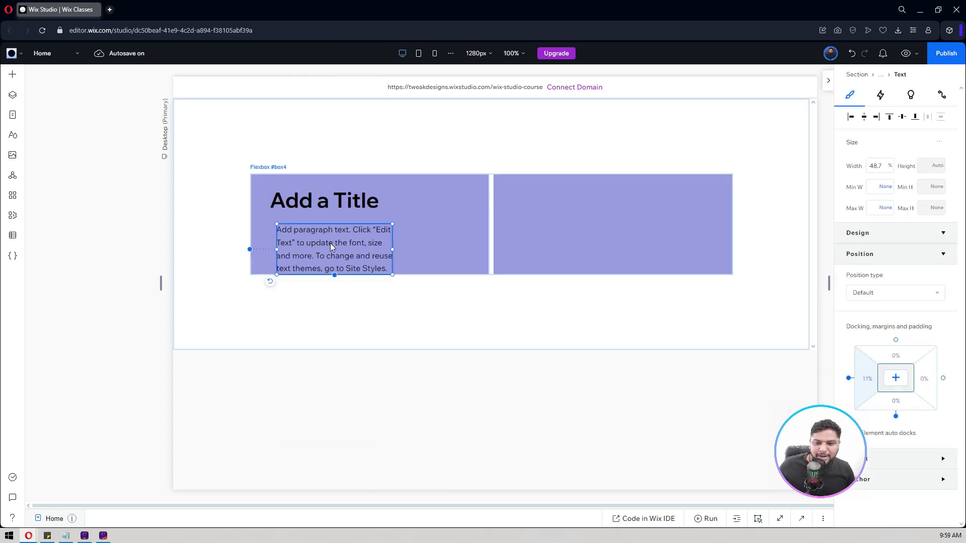
Step: Add a button beside the title and paragraph in the flexbox's first column and select it
click(433, 225)
right_click(408, 205)
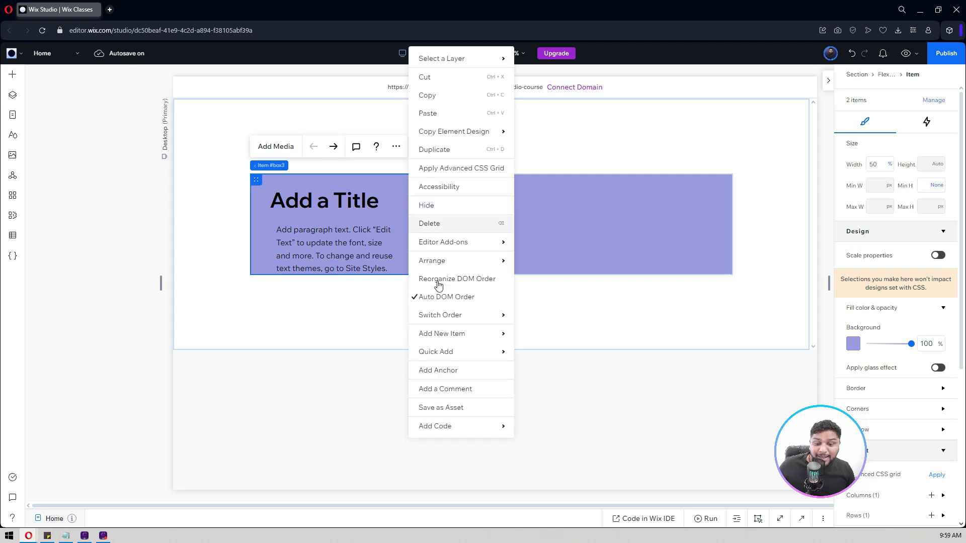
mouse_move(487, 352)
click(551, 410)
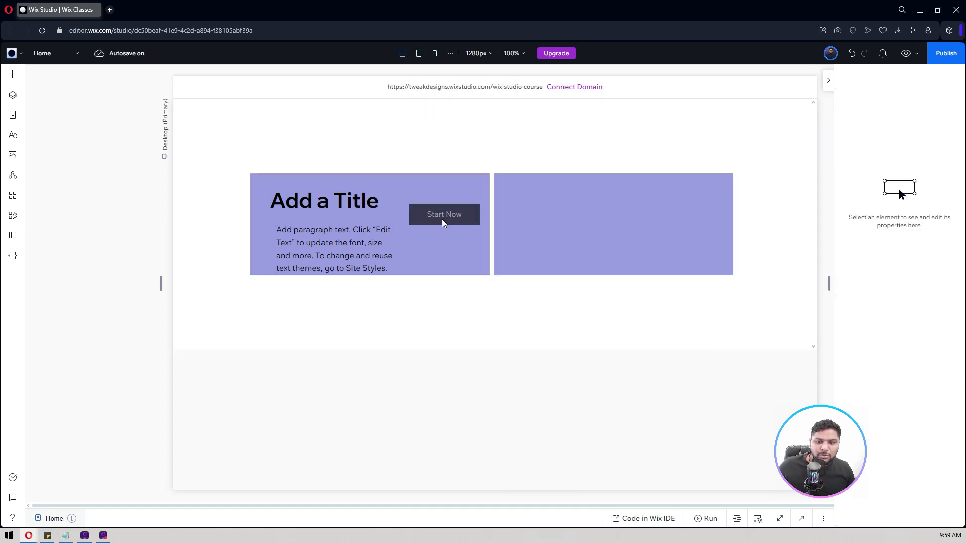
click(442, 221)
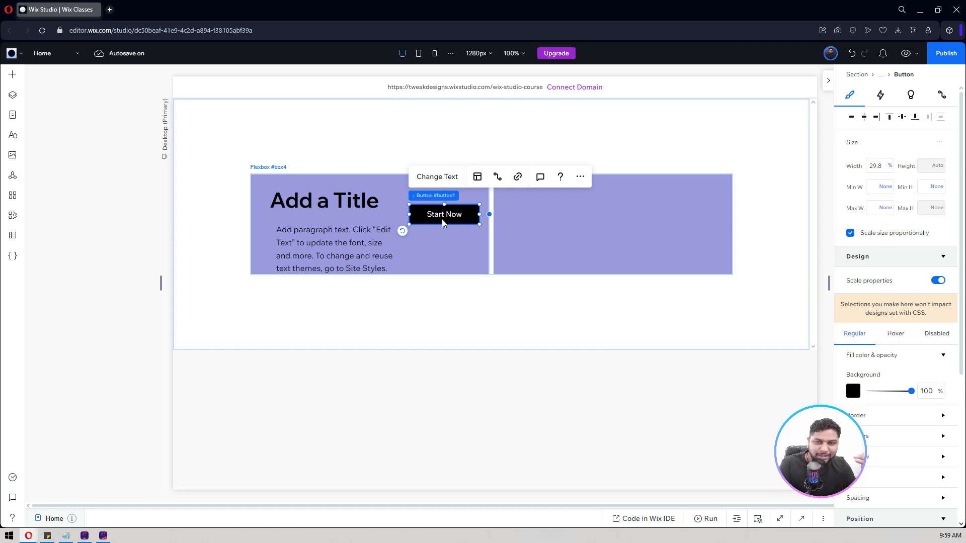
Step: Add an image to the flexbox's second column and stretch it to fill the whole column
click(446, 248)
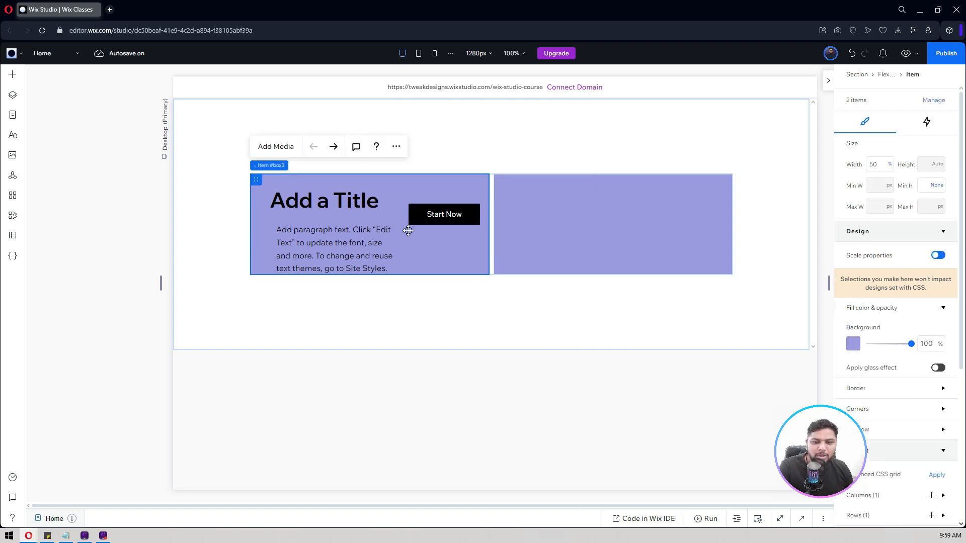
right_click(518, 201)
mouse_move(587, 352)
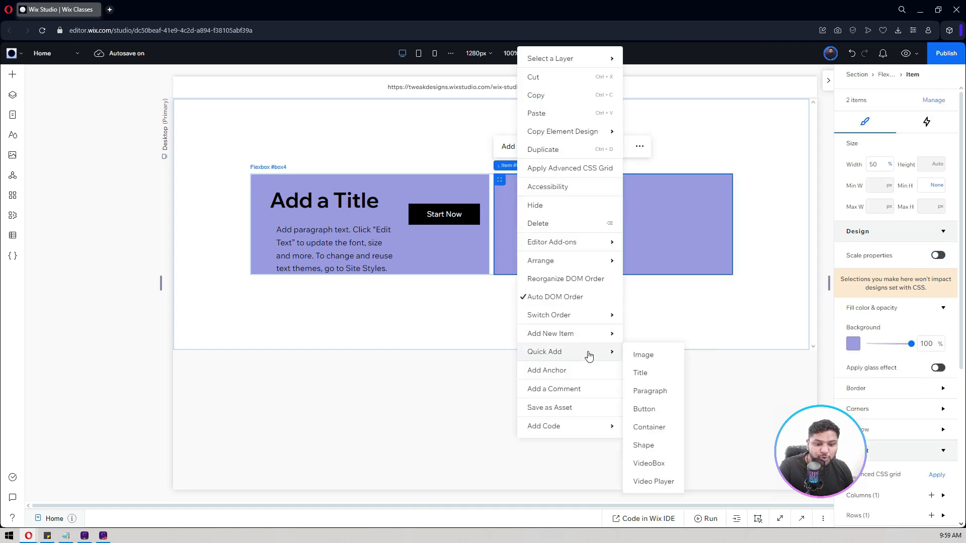
click(638, 355)
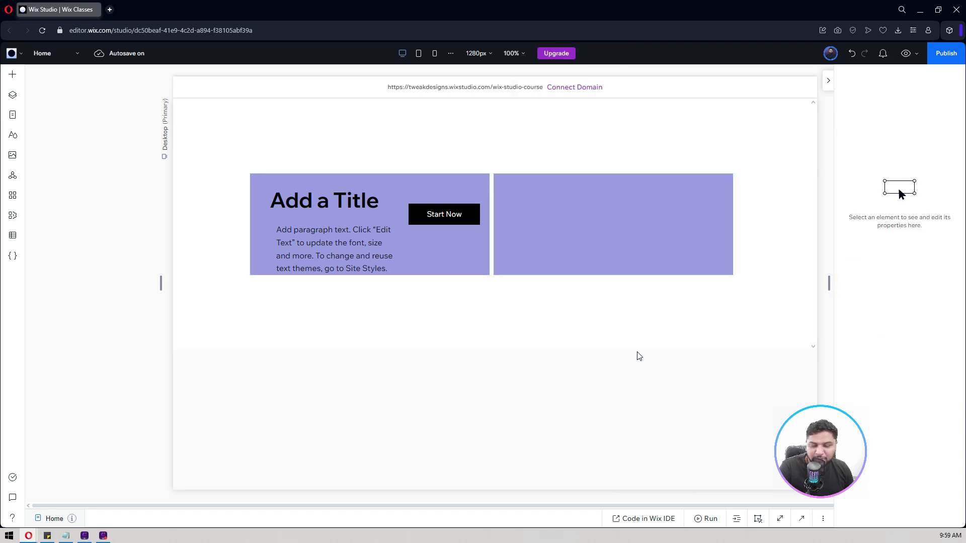
click(606, 253)
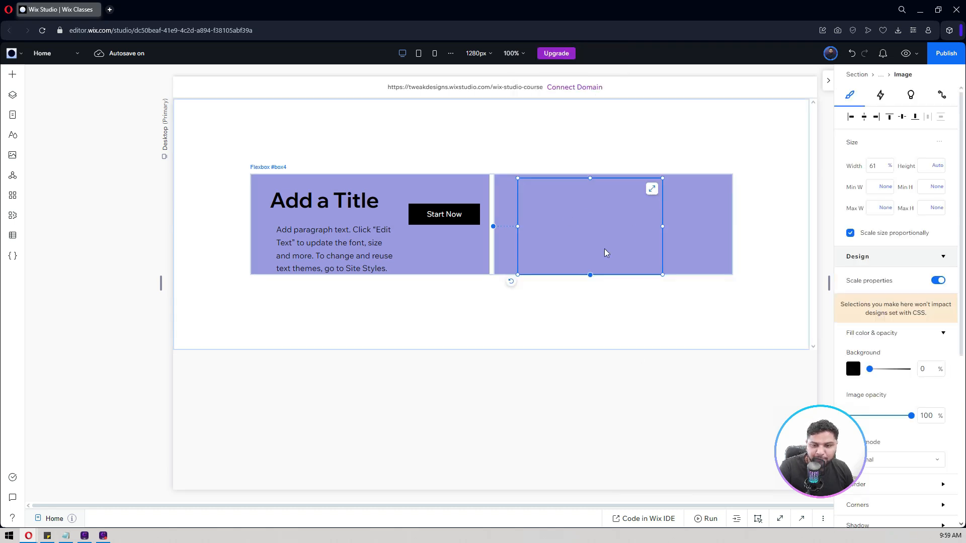
click(652, 189)
click(652, 189)
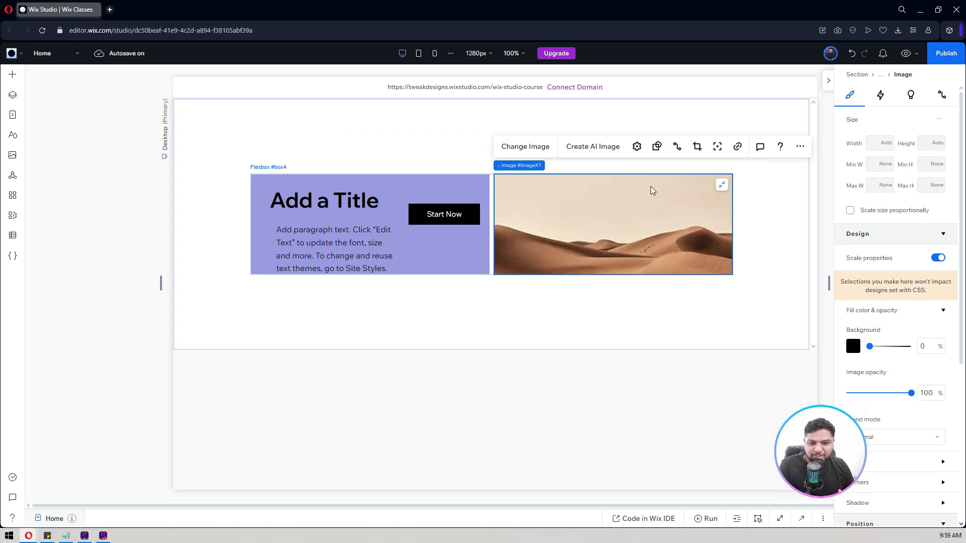
Step: Select the whole flexbox and set its minimum height to 450 px
click(490, 183)
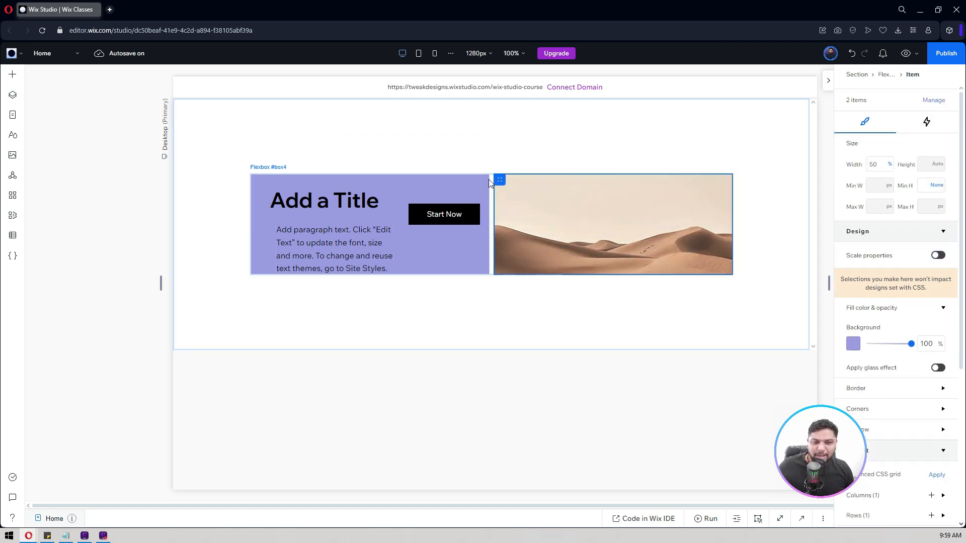
click(490, 181)
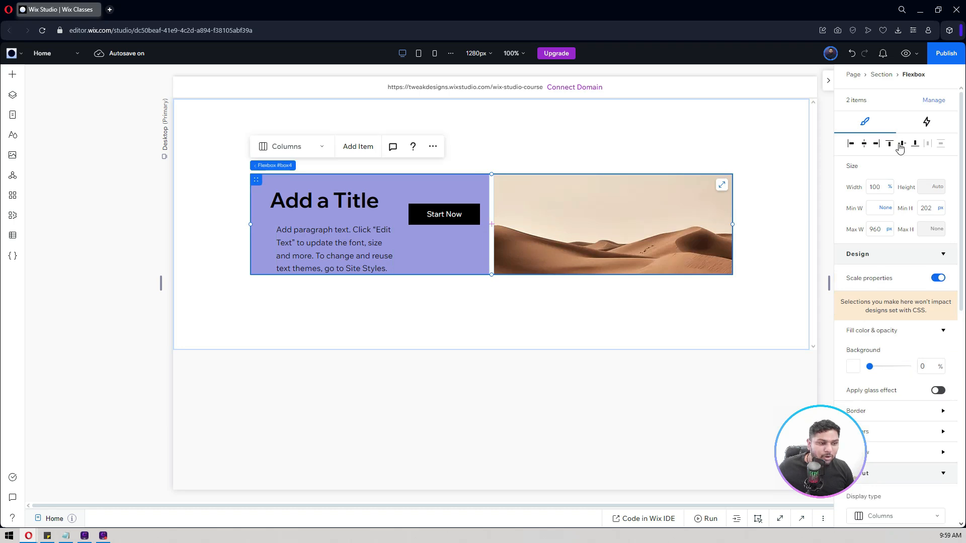
click(930, 209)
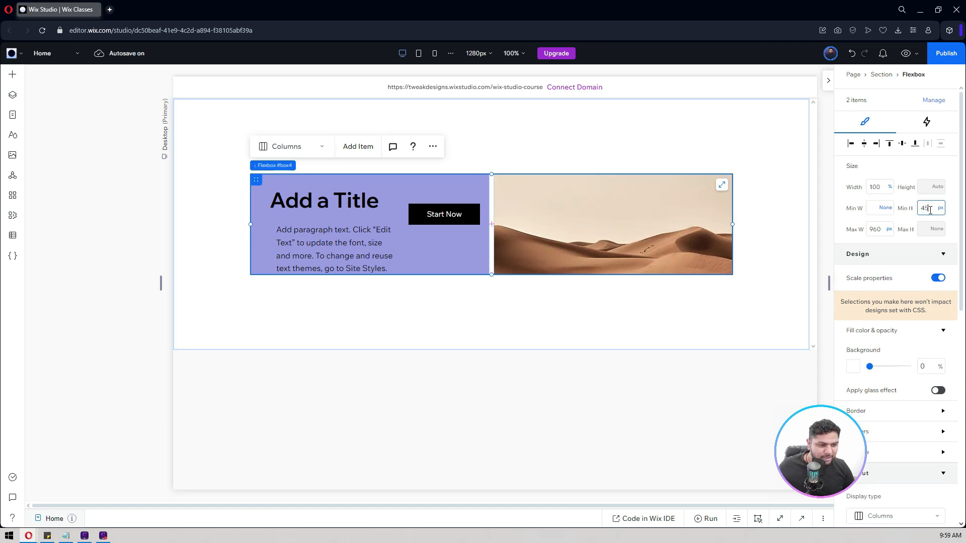
key(Return)
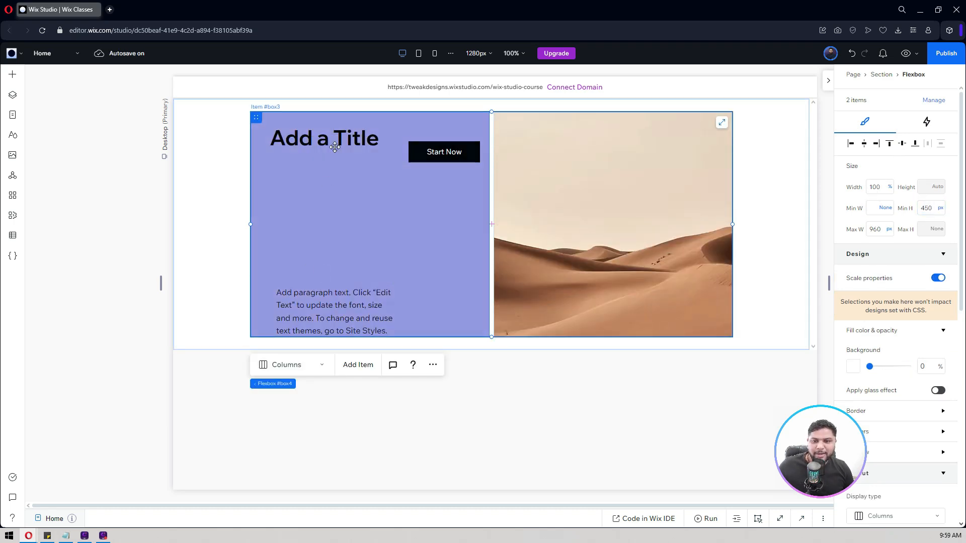
Step: Move the paragraph up beneath the title and place the button below the paragraph, aligned to their shared left edge
click(315, 308)
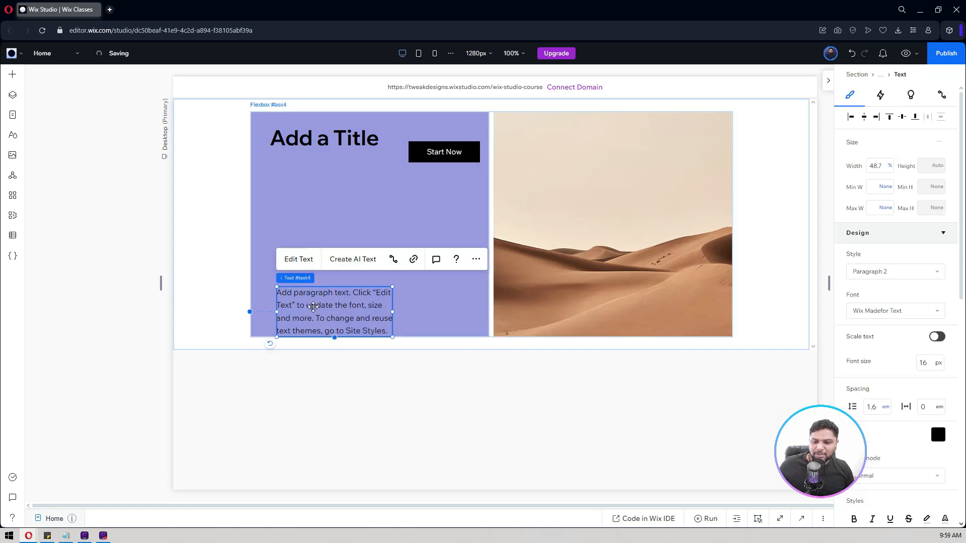
drag(320, 248, 305, 191)
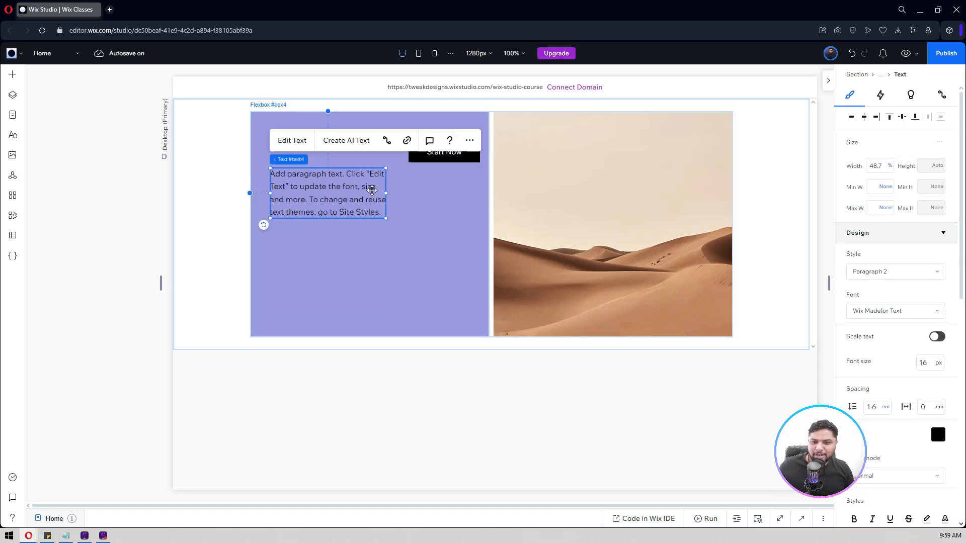
drag(436, 155, 303, 240)
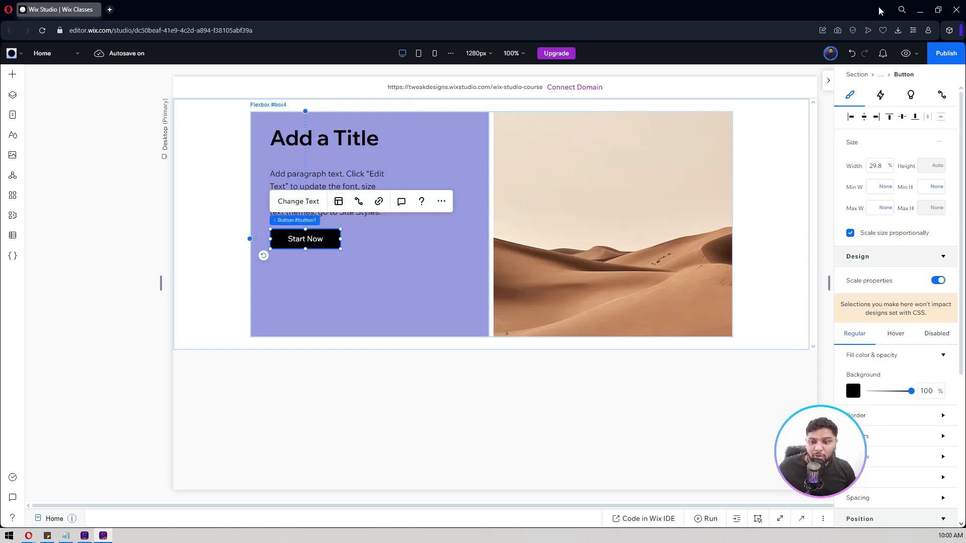
Step: Select the title, paragraph and button together and combine them into a vertical stack
click(323, 133)
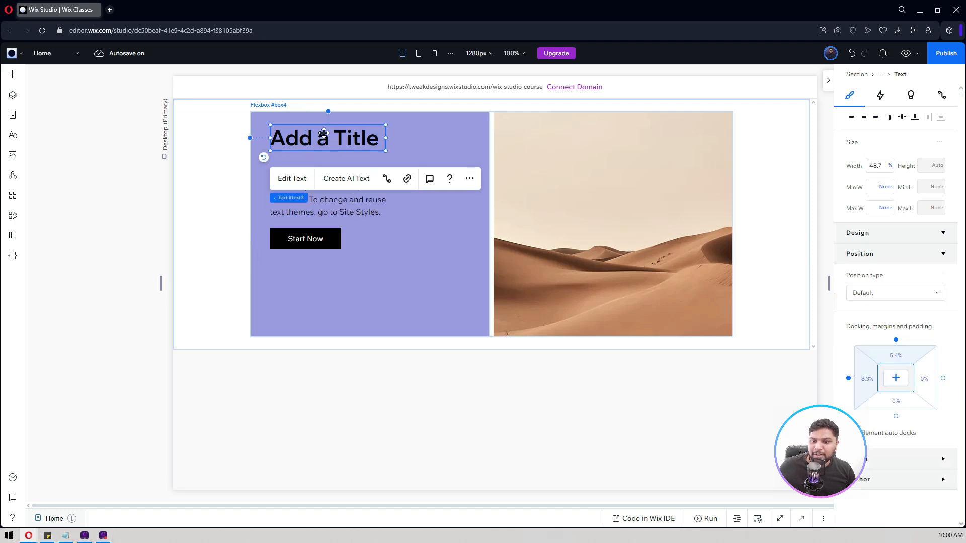
click(332, 204)
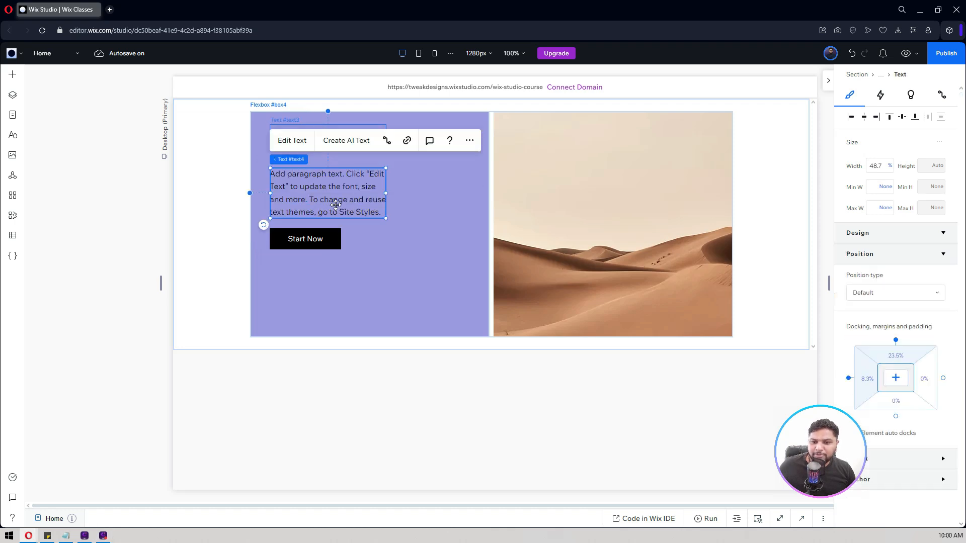
click(320, 235)
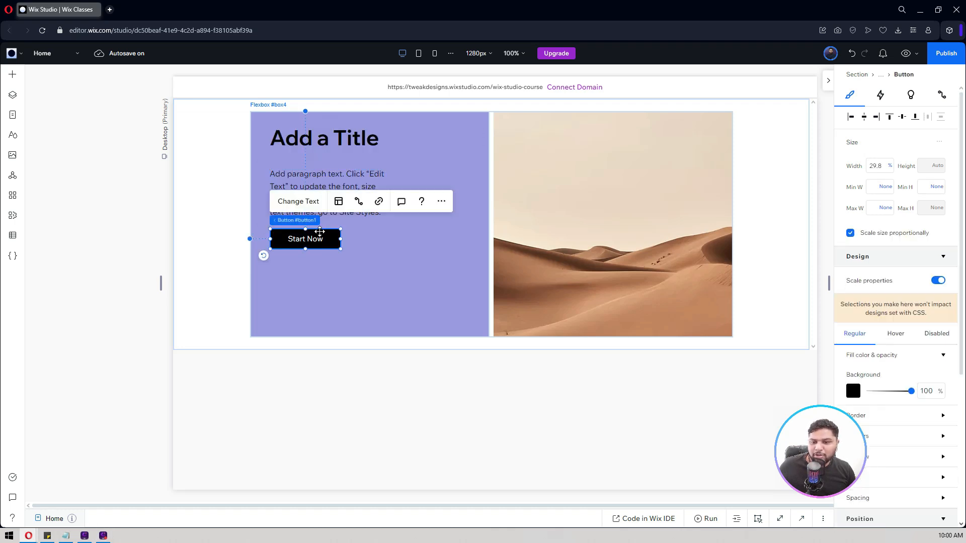
click(321, 135)
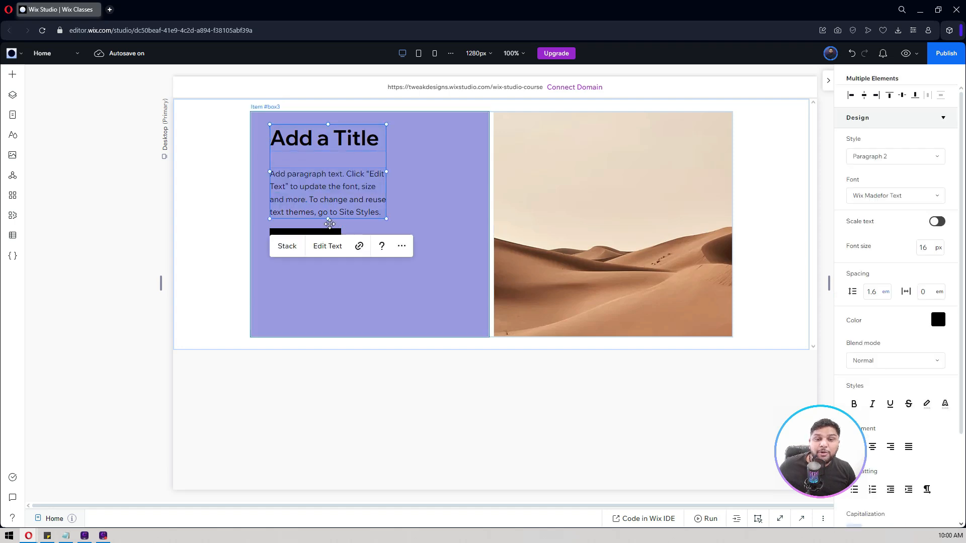
shift+click(317, 232)
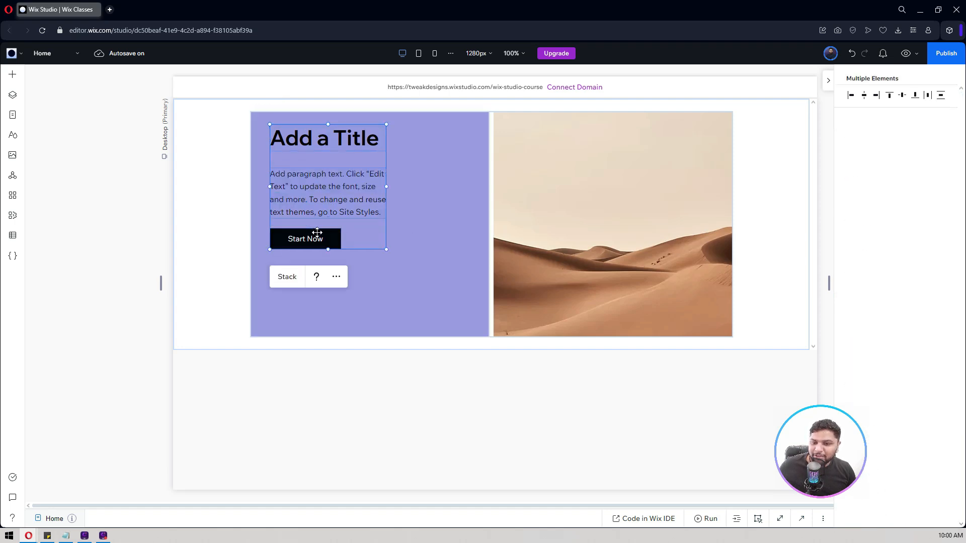
click(287, 277)
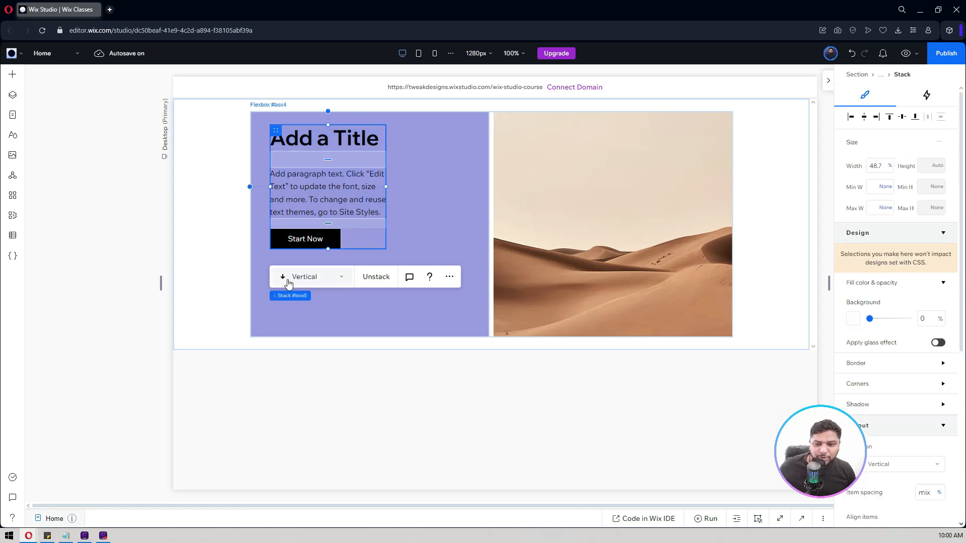
Step: Set the stack's item spacing to 16 px
scroll(900, 226, down, 3)
scroll(900, 226, down, 1)
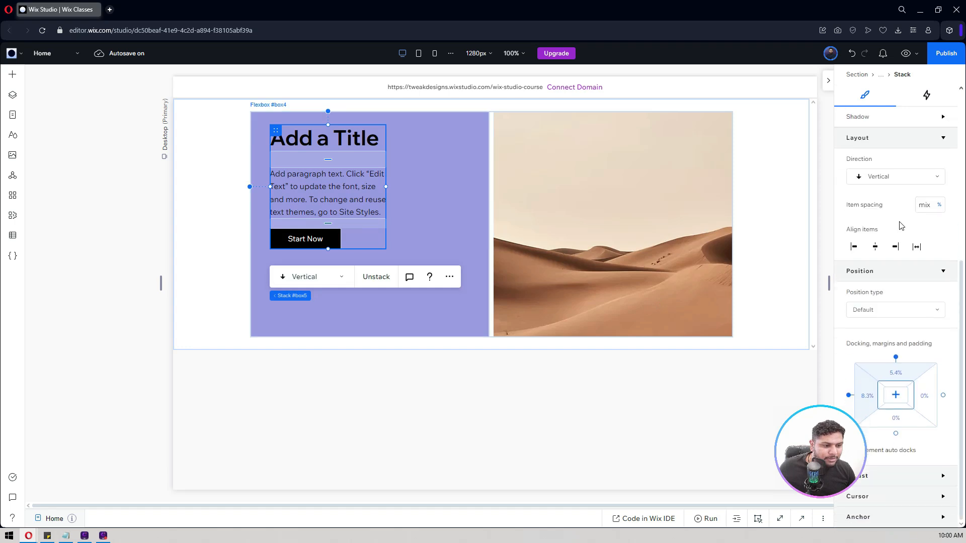
click(925, 206)
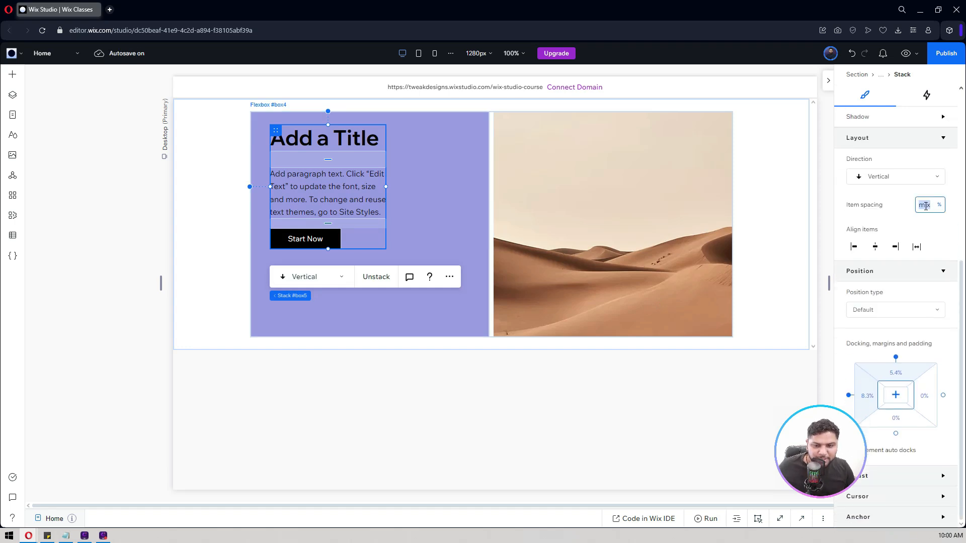
text(10px)
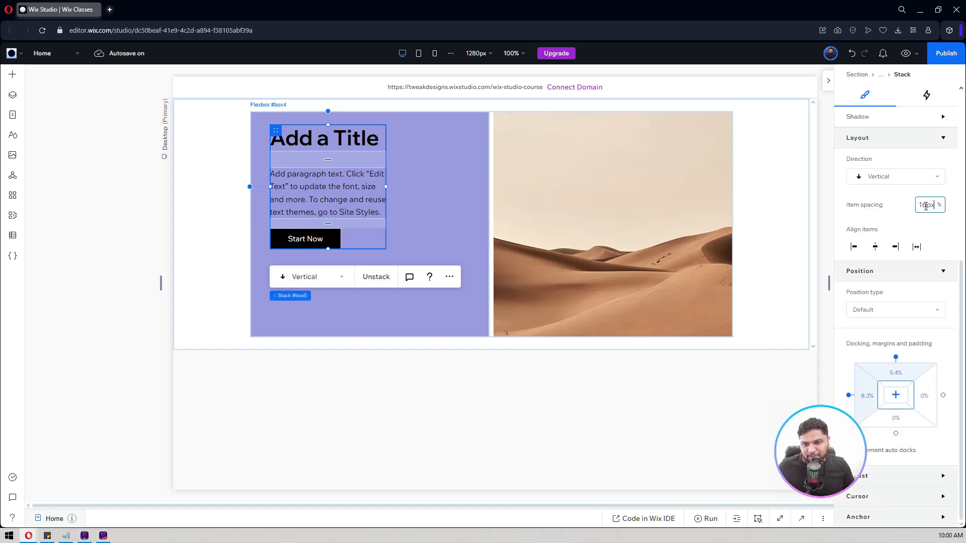
key(Return)
Step: Centre the stack vertically in the first column and set its width to 80%
scroll(908, 131, up, 5)
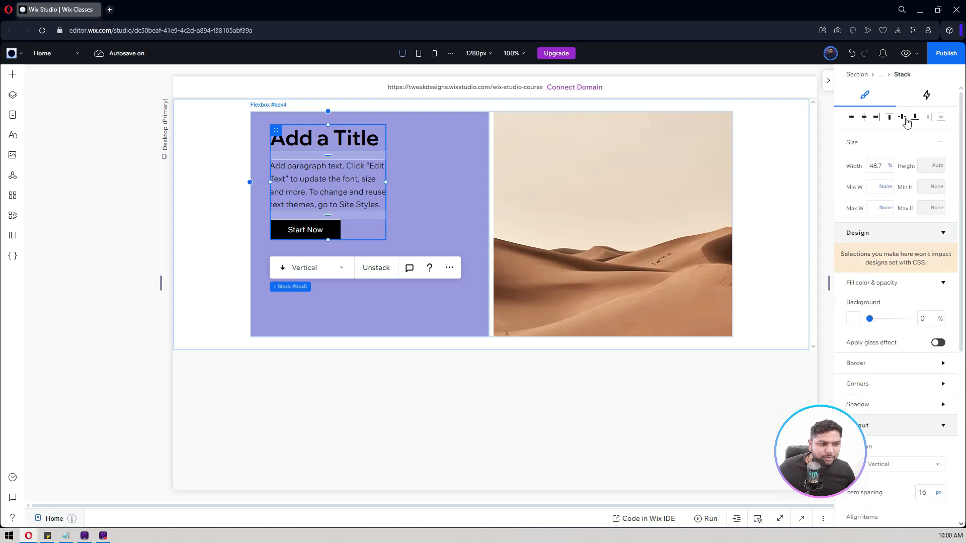
click(903, 118)
click(883, 170)
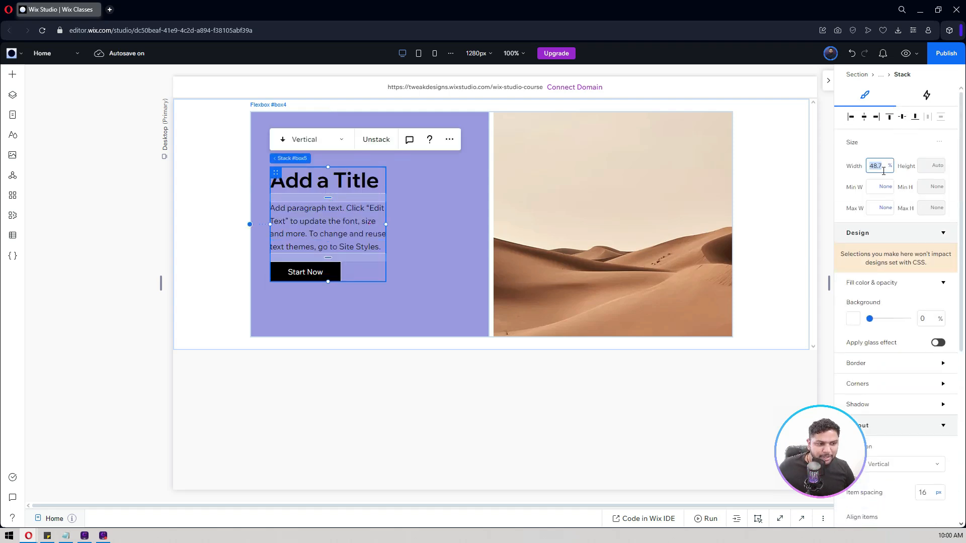
text(60)
key(Return)
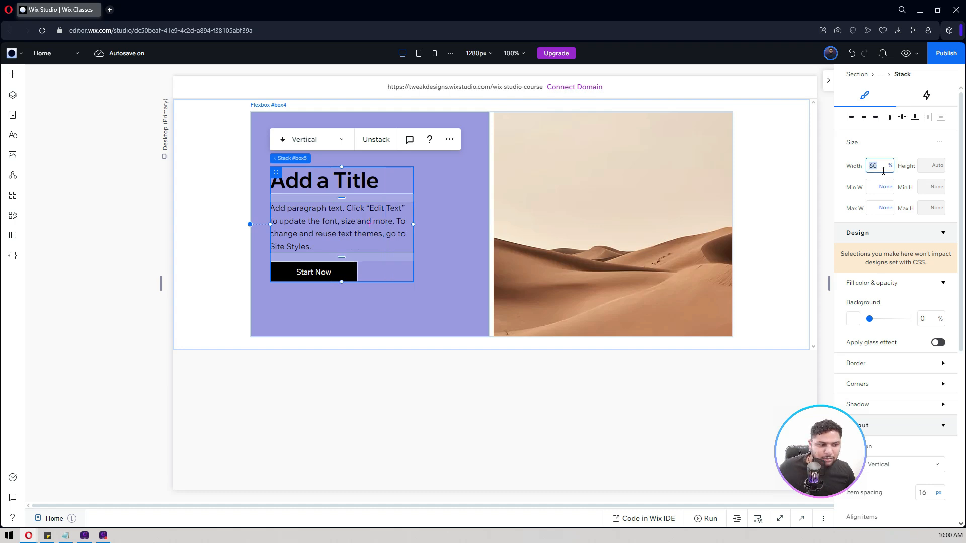
text(80)
key(Return)
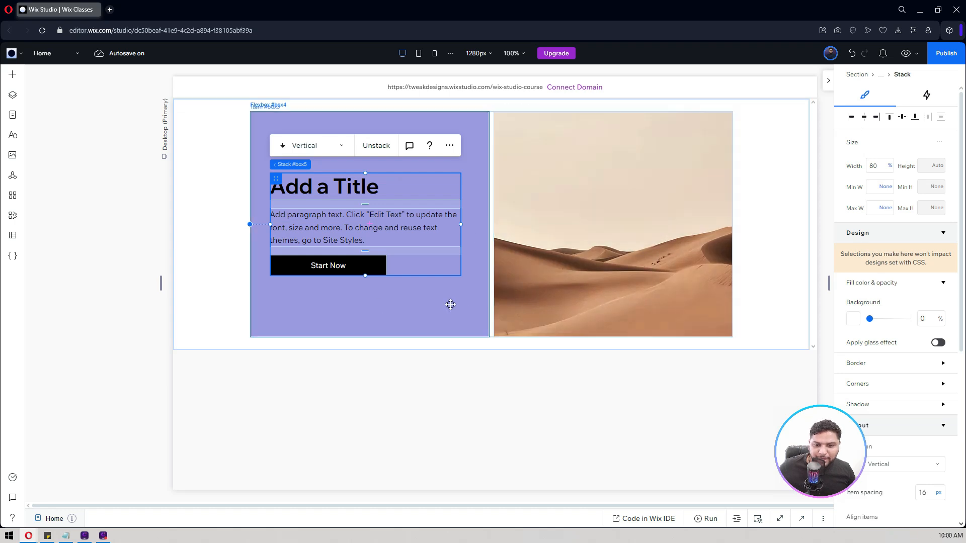
Step: Change the first column's background fill to the white theme colour #FFFFFF
click(478, 276)
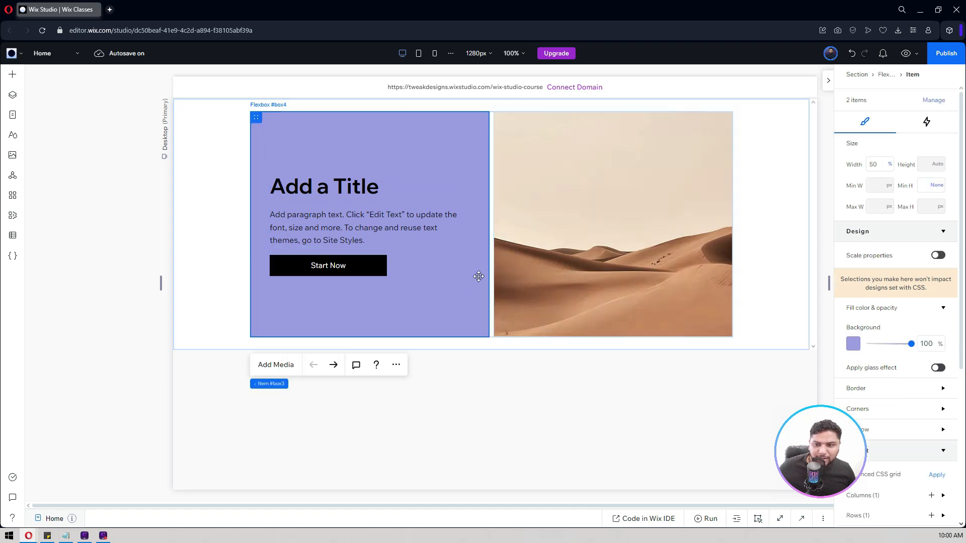
click(852, 344)
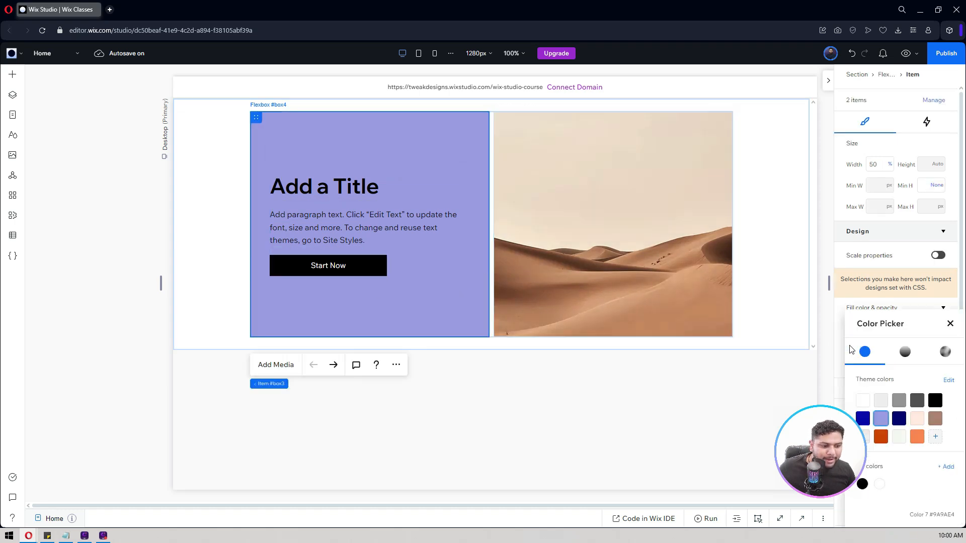
click(862, 401)
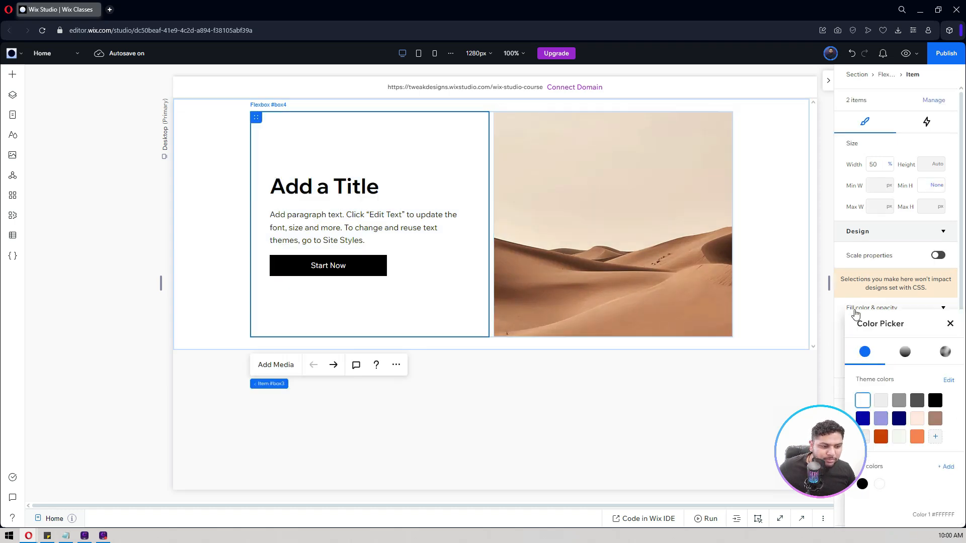
click(97, 267)
Step: Narrow the Start Now button to about 108 px wide and deselect it
click(380, 266)
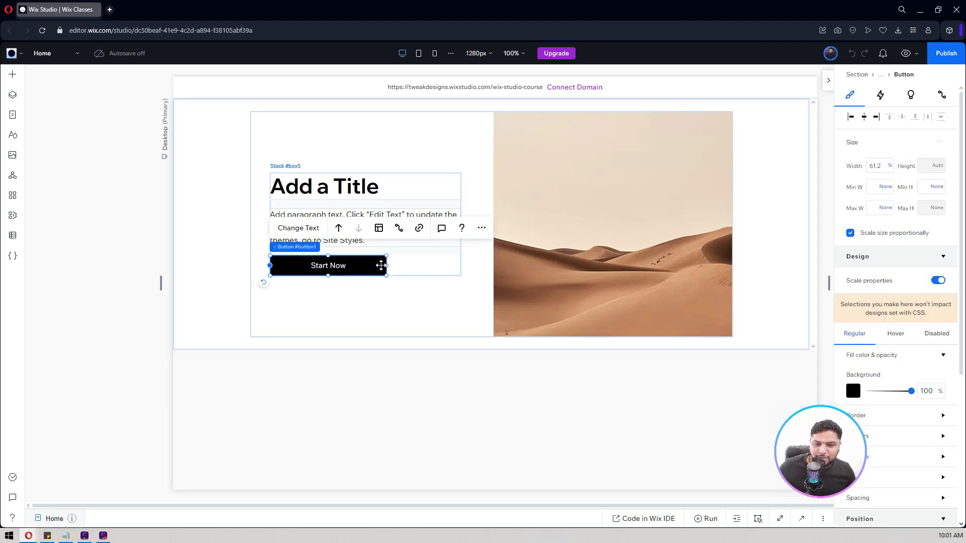
drag(386, 266, 325, 265)
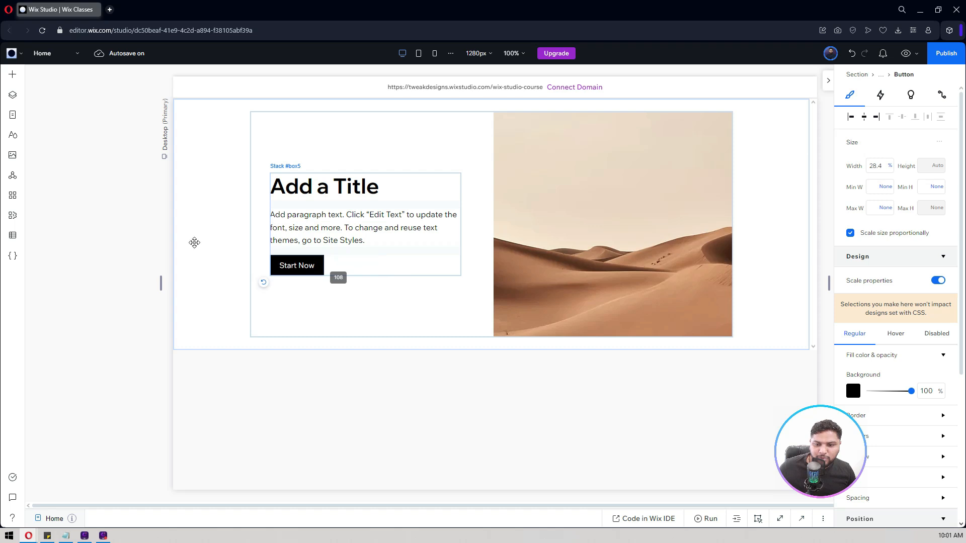
click(93, 251)
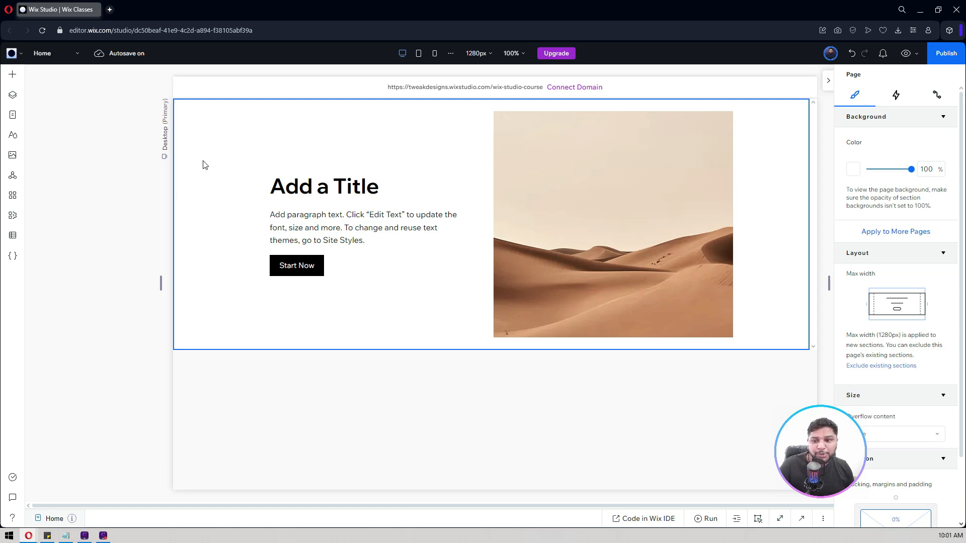
Step: Set the horizontal gap between the flexbox's two columns to 40 px
click(216, 153)
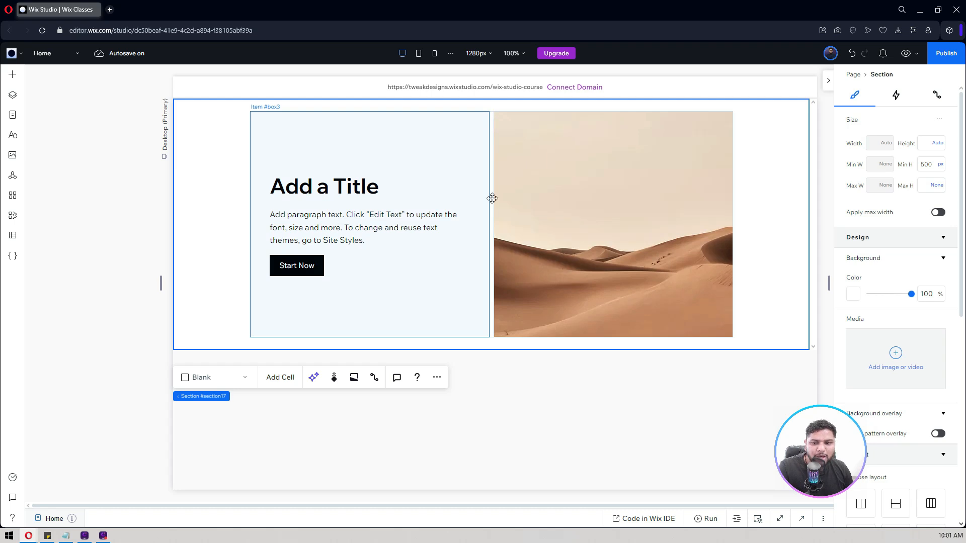
click(259, 147)
click(13, 94)
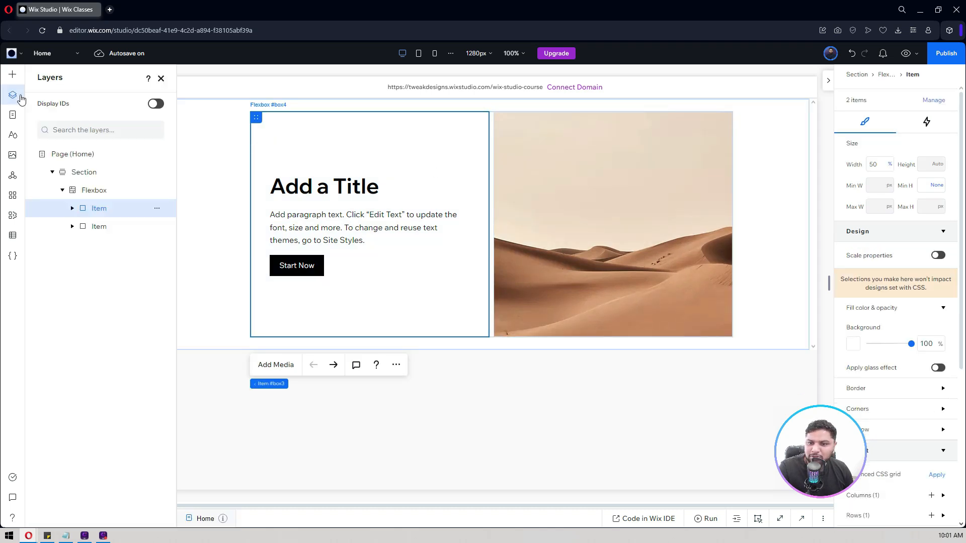
click(88, 197)
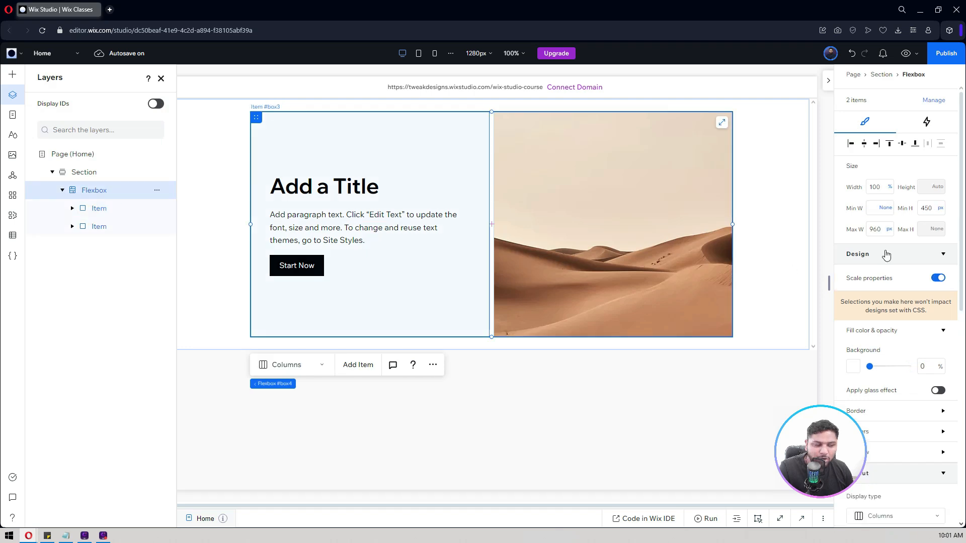
scroll(900, 242, down, 5)
scroll(905, 239, down, 1)
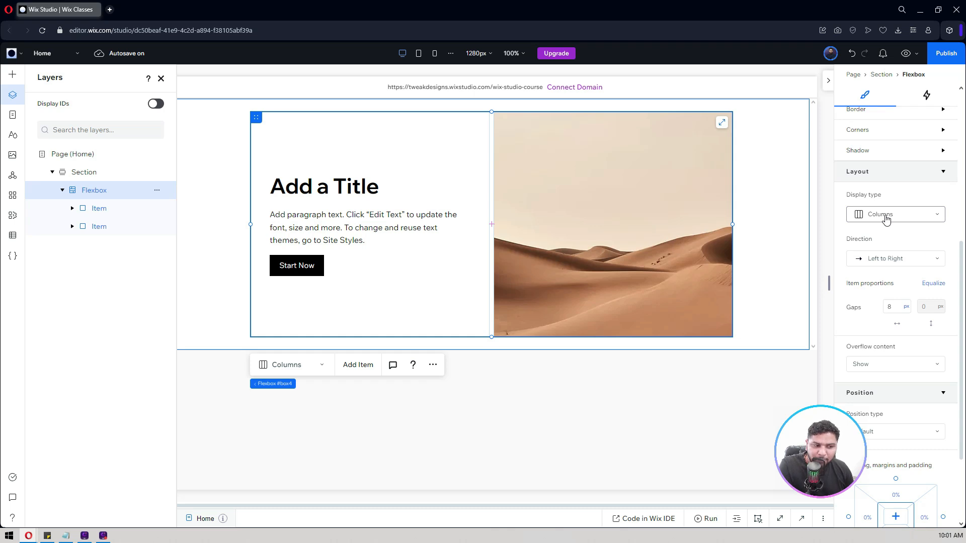
scroll(885, 219, down, 2)
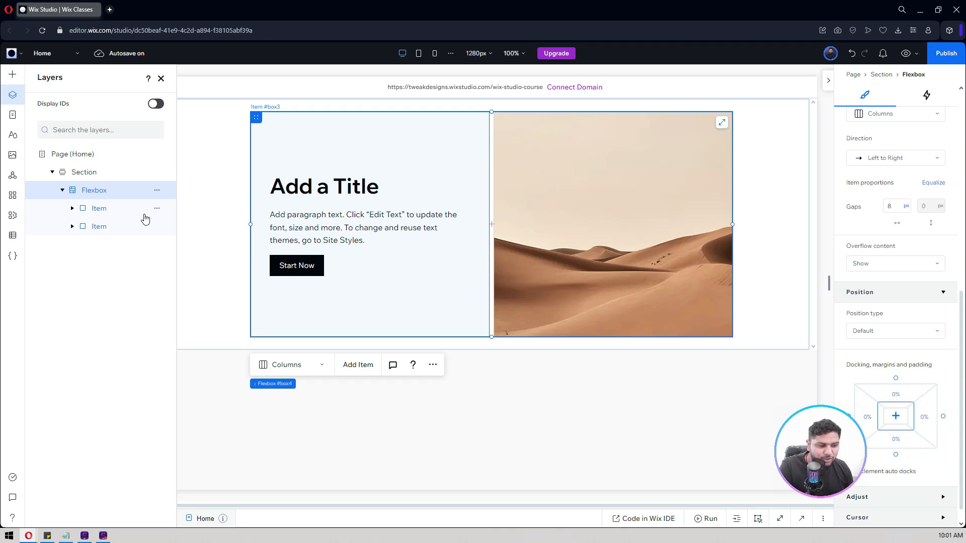
click(892, 208)
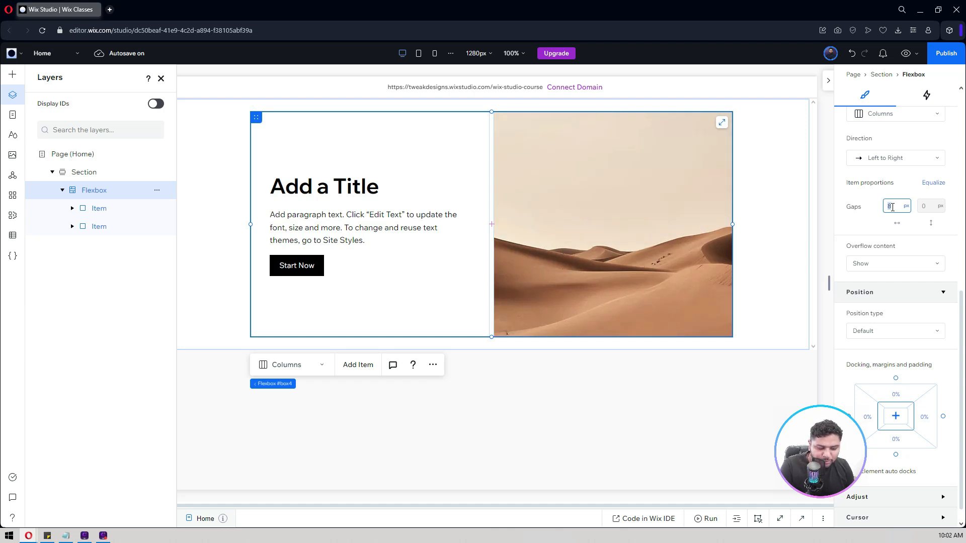
text(40)
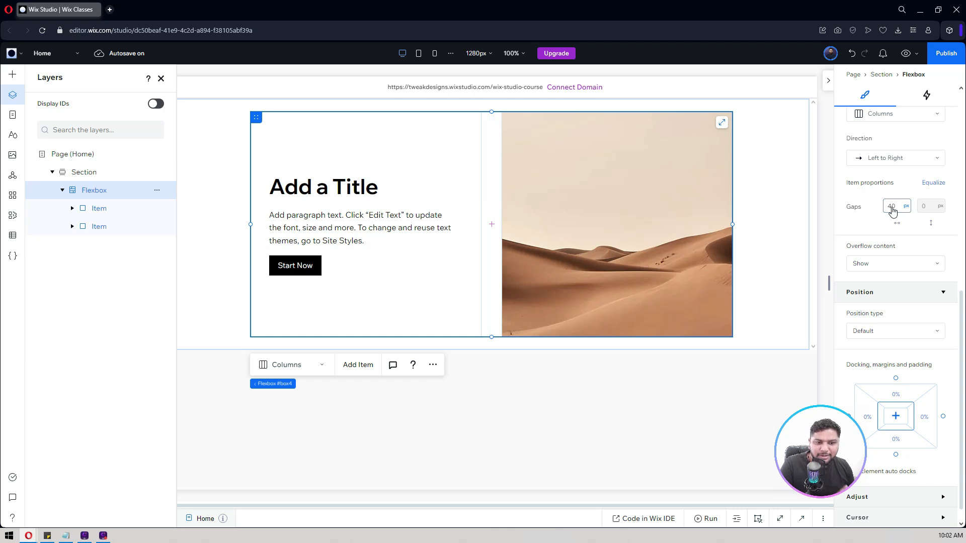
scroll(898, 236, up, 4)
scroll(911, 301, down, 4)
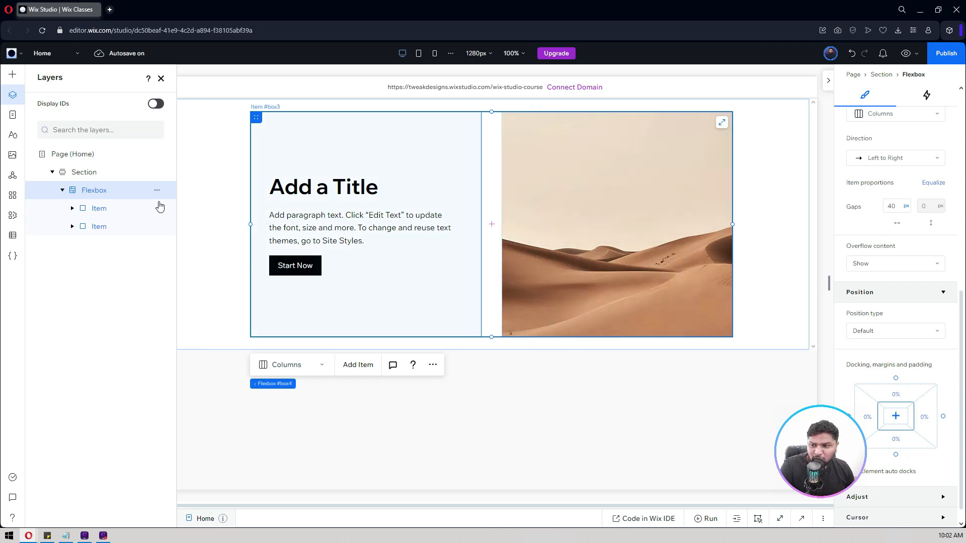
click(6, 97)
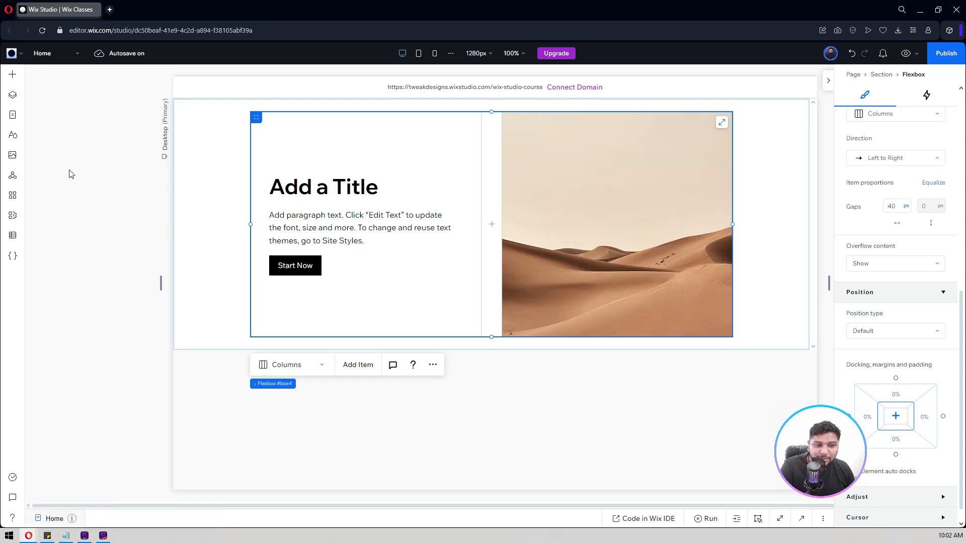
Step: Set the flexbox's minimum height to 400 px at the tablet breakpoint
click(417, 56)
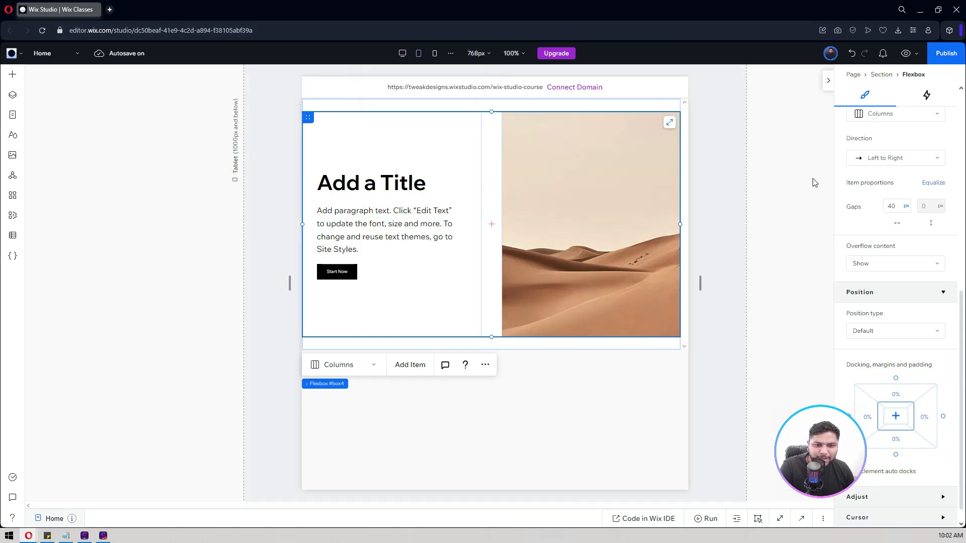
scroll(886, 206, up, 7)
scroll(886, 206, up, 1)
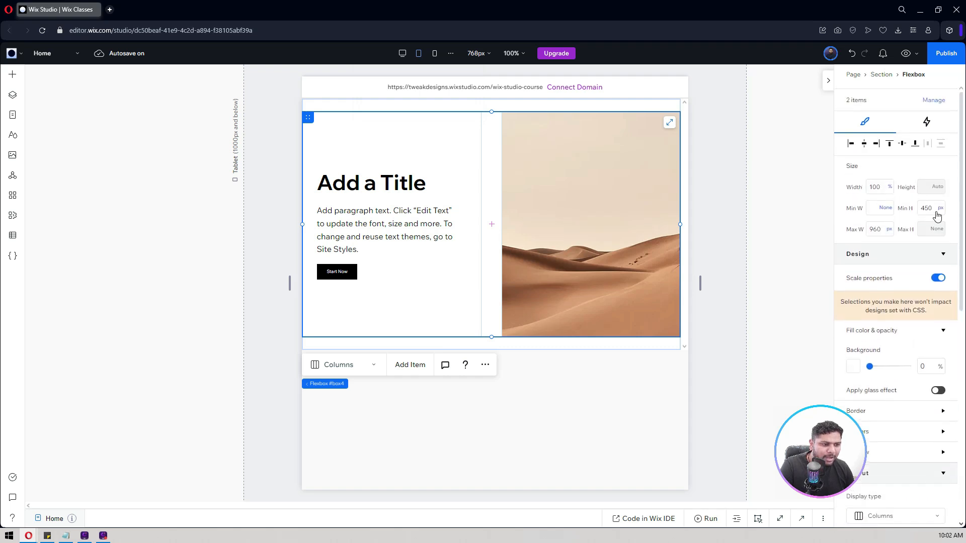
click(921, 208)
text(400)
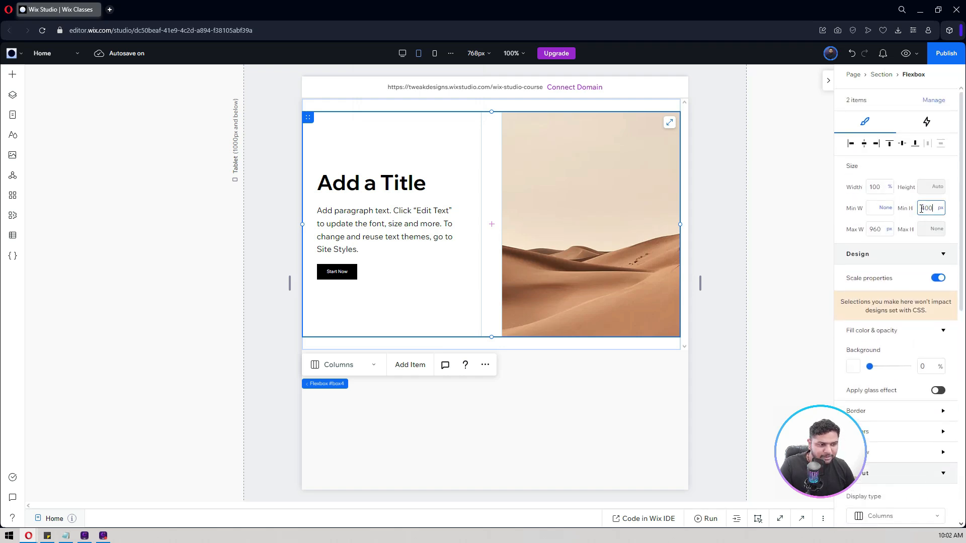
key(Return)
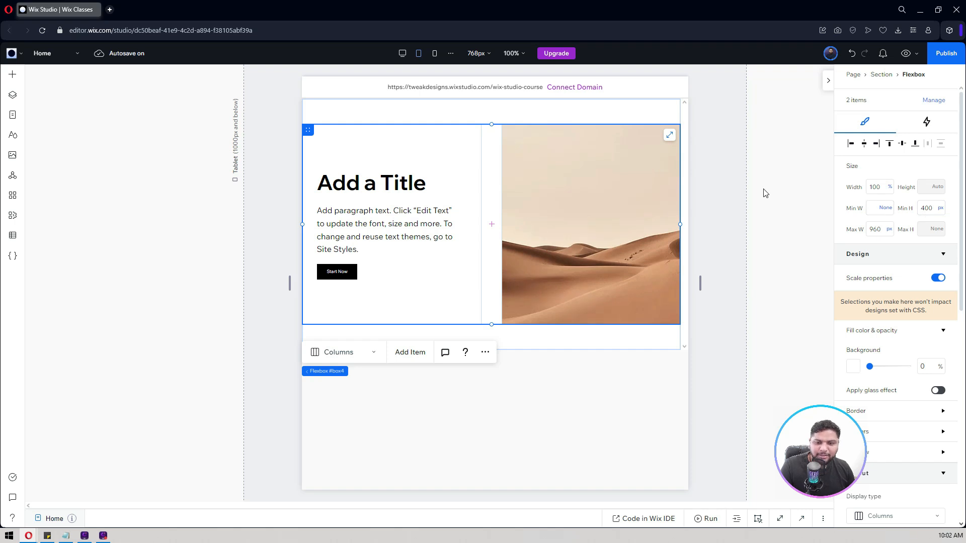
Step: Turn off property scaling for the Start Now button at the desktop breakpoint
click(346, 270)
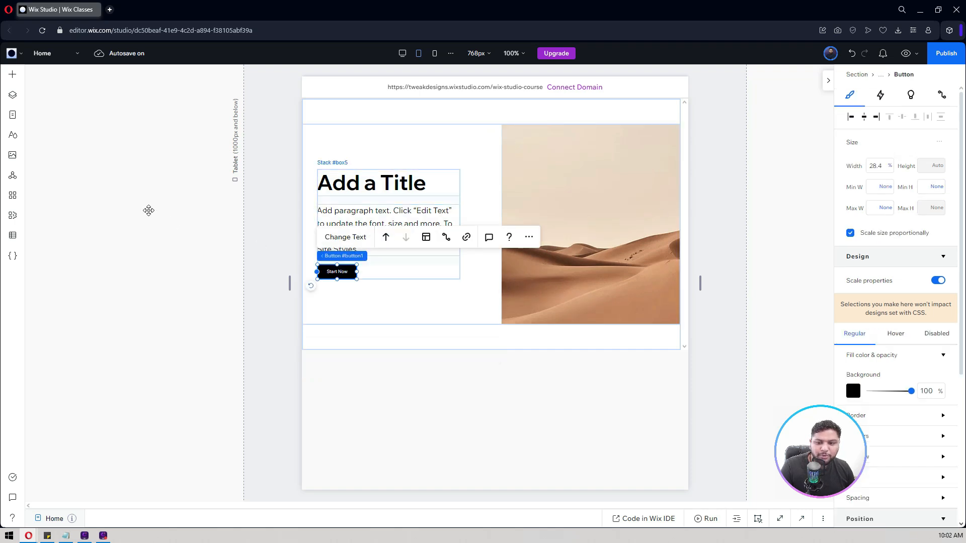
click(15, 136)
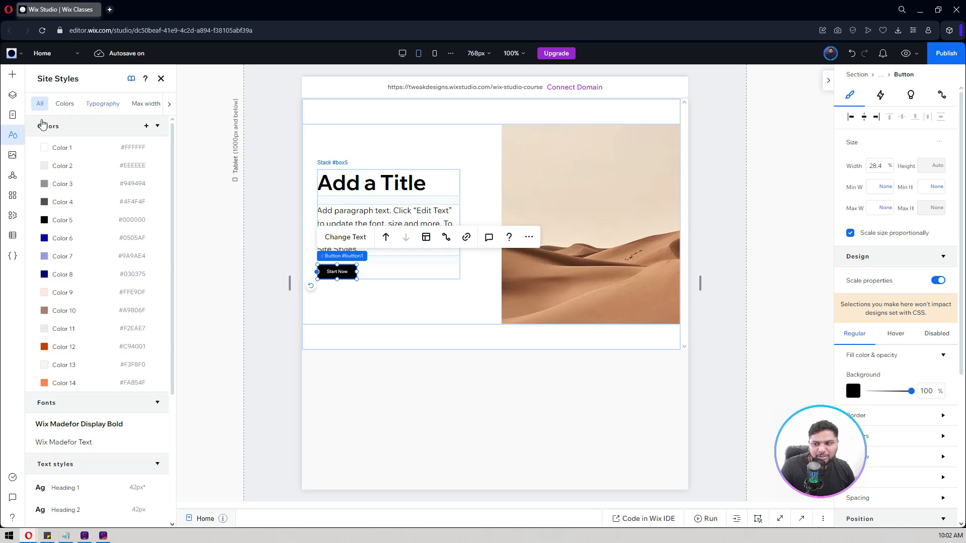
click(13, 136)
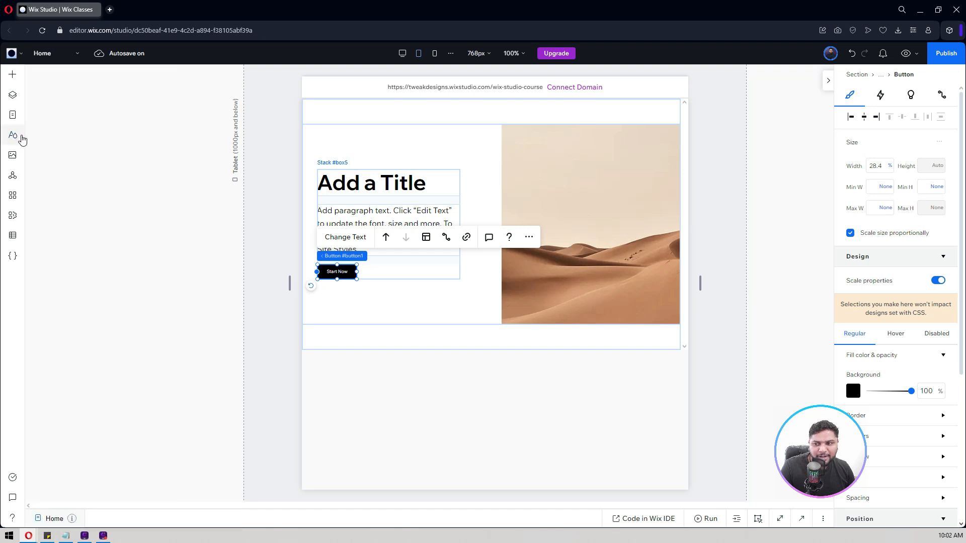
click(402, 53)
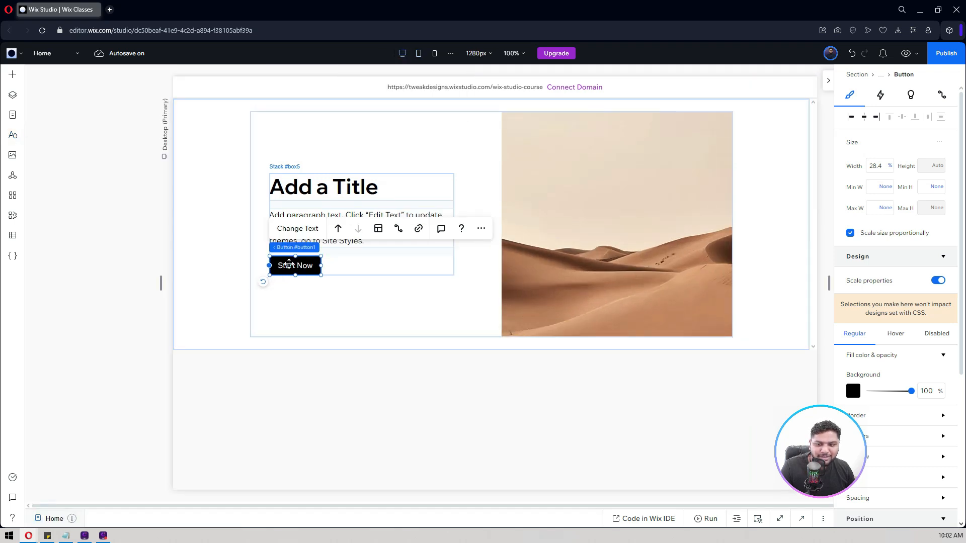
click(937, 280)
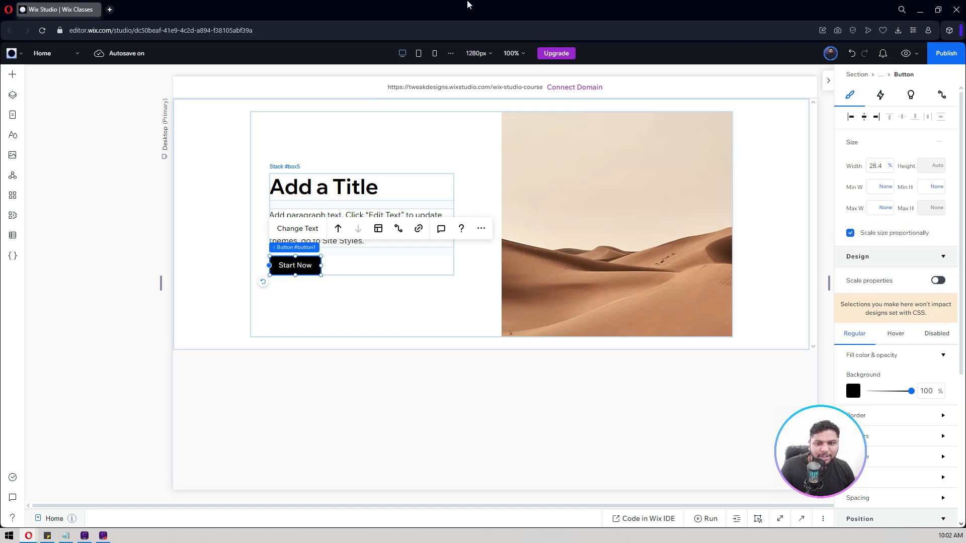
Step: At the tablet breakpoint, widen the Start Now button to about 42.7% and slightly reduce its height
click(418, 54)
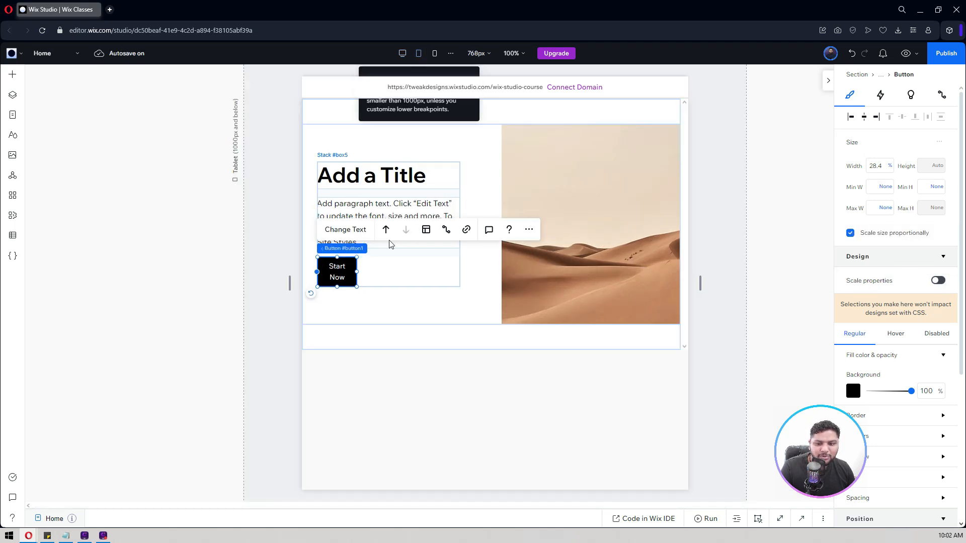
drag(358, 271, 380, 269)
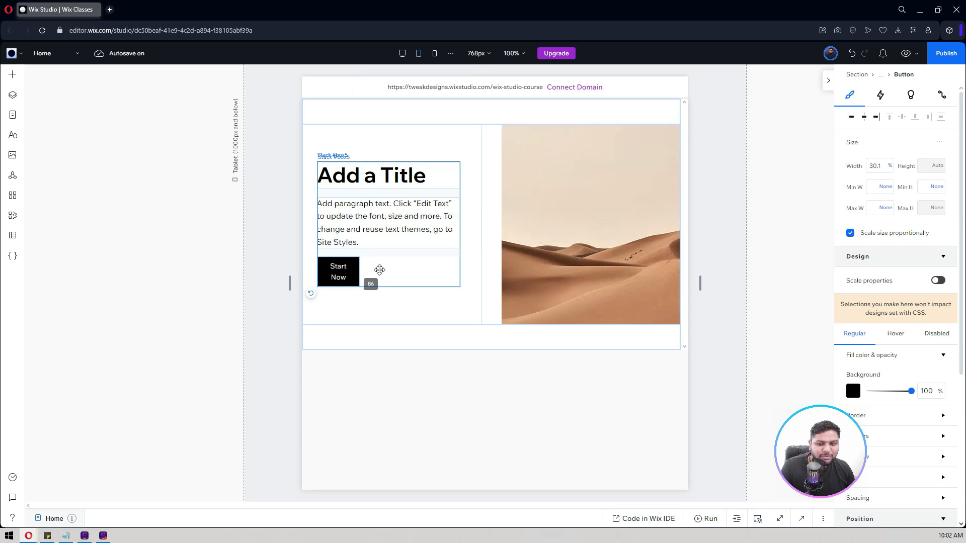
click(184, 240)
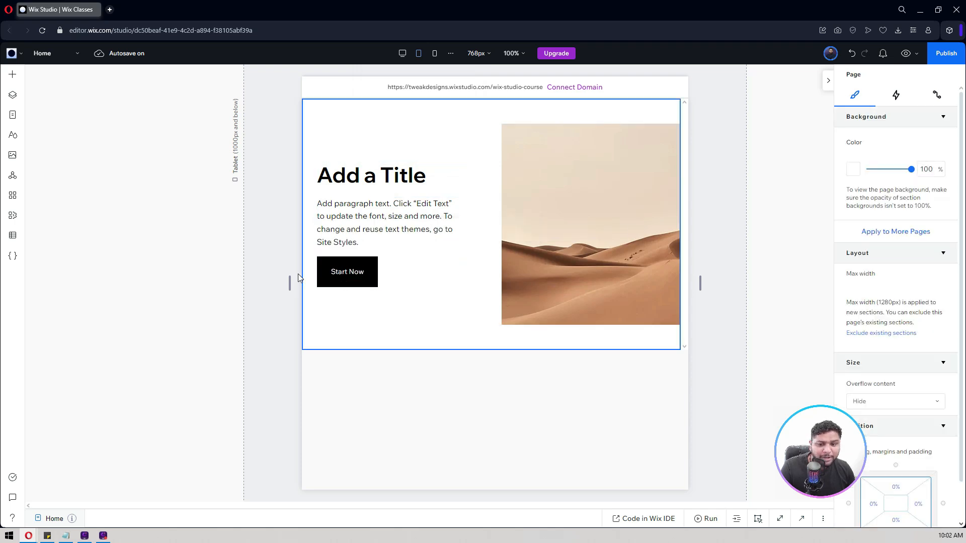
click(343, 271)
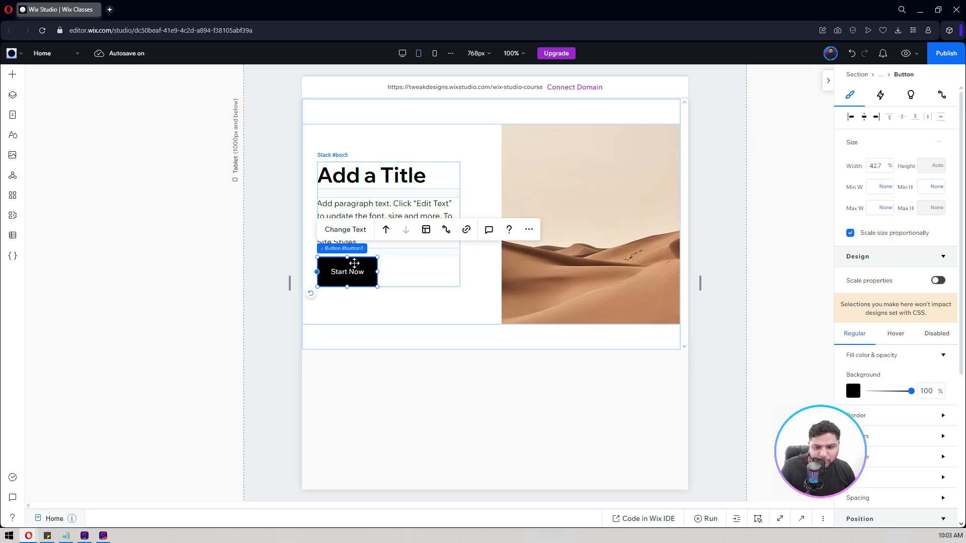
drag(347, 257, 347, 262)
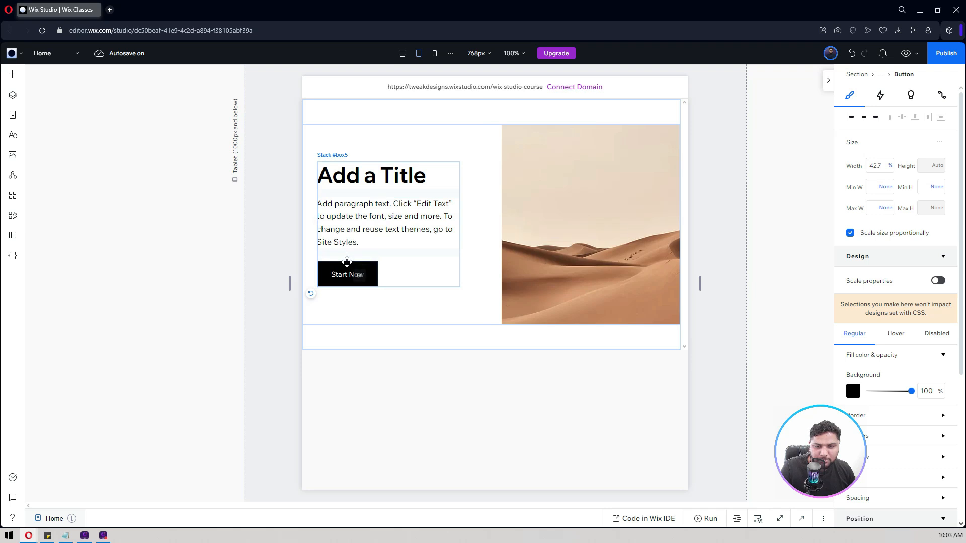
click(208, 224)
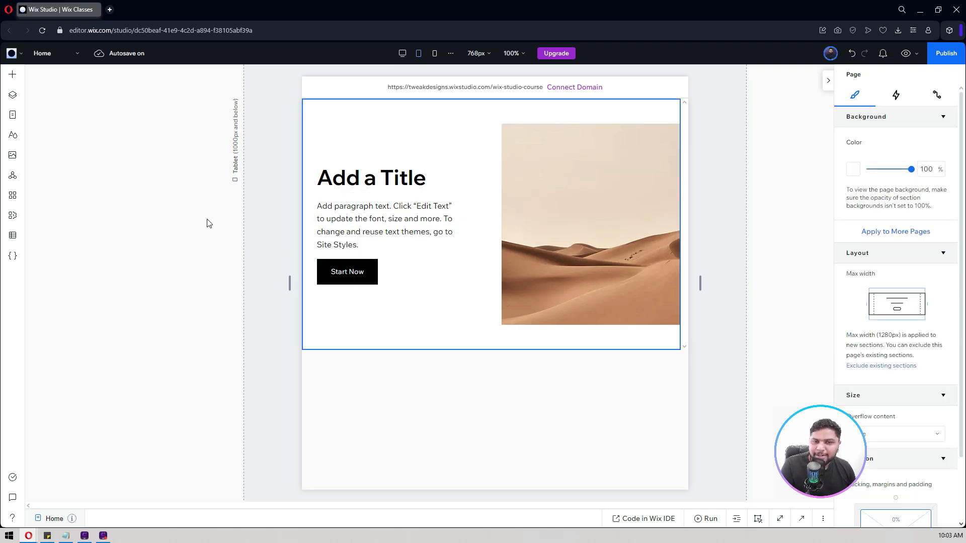
Step: Change the flexbox's display type to Rows at the mobile breakpoint
click(434, 53)
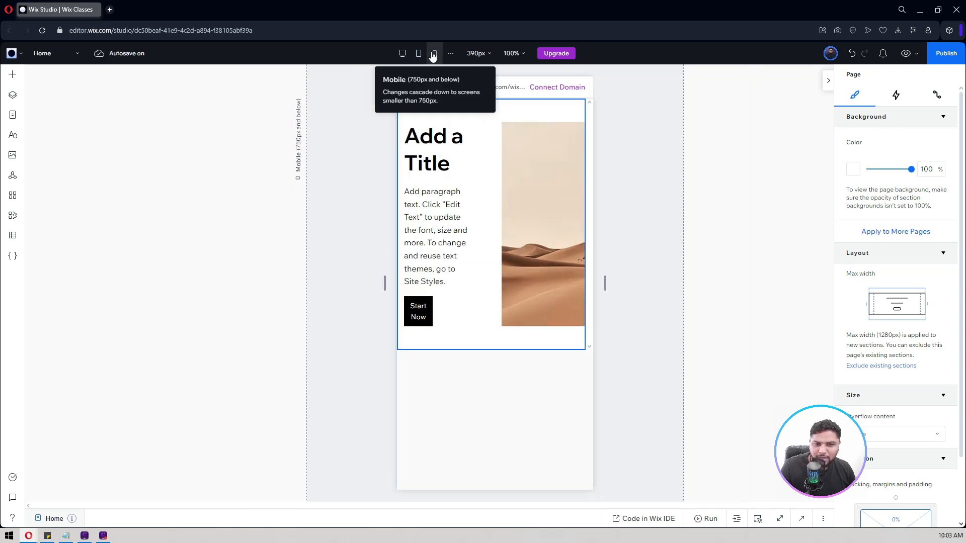
click(490, 141)
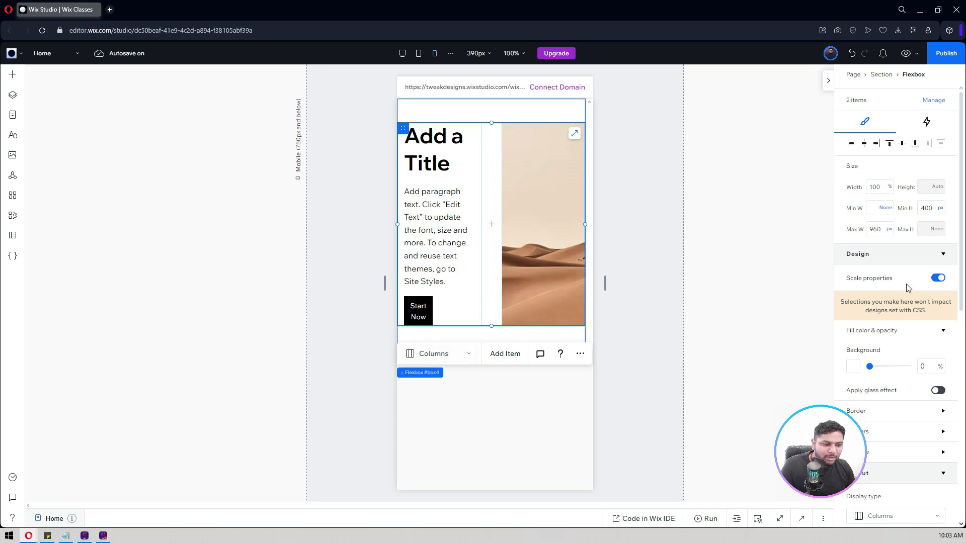
scroll(908, 287, down, 5)
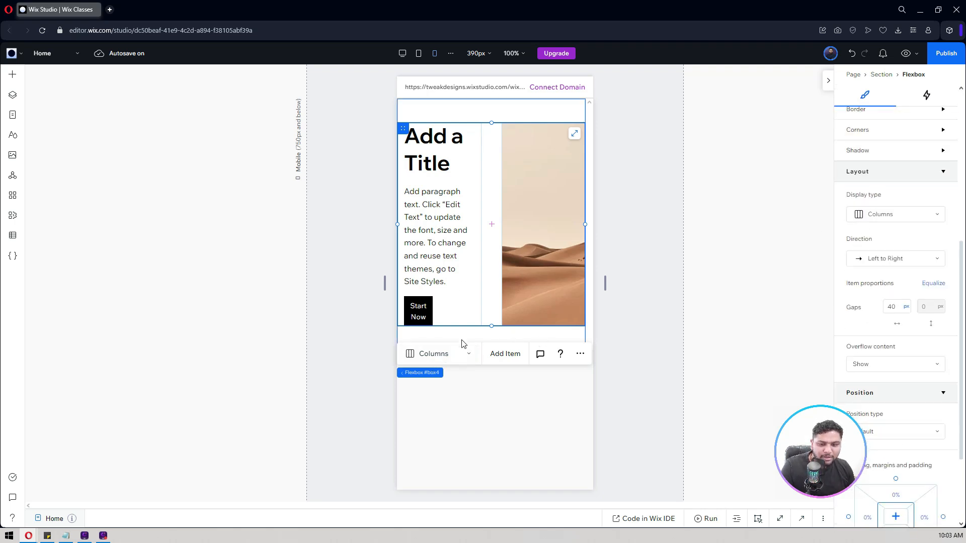
click(452, 356)
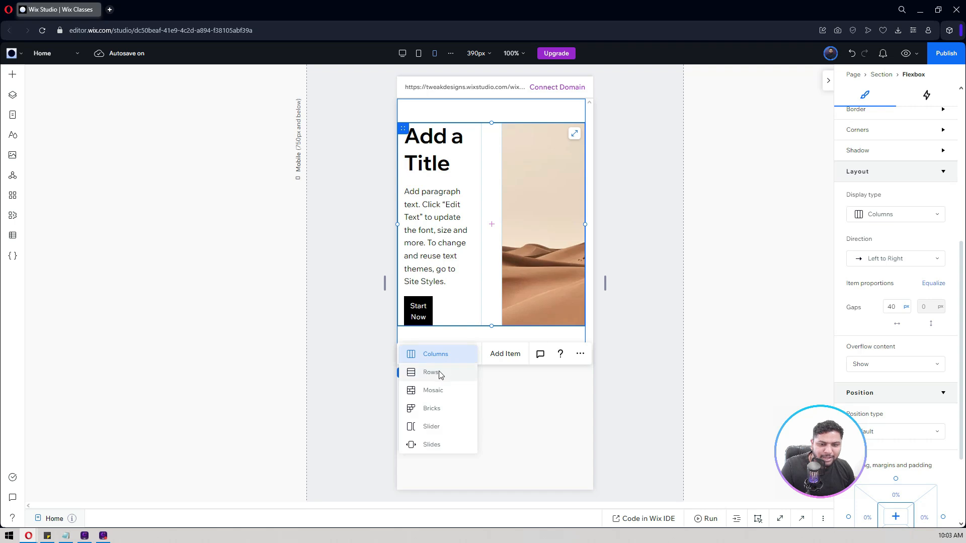
click(440, 373)
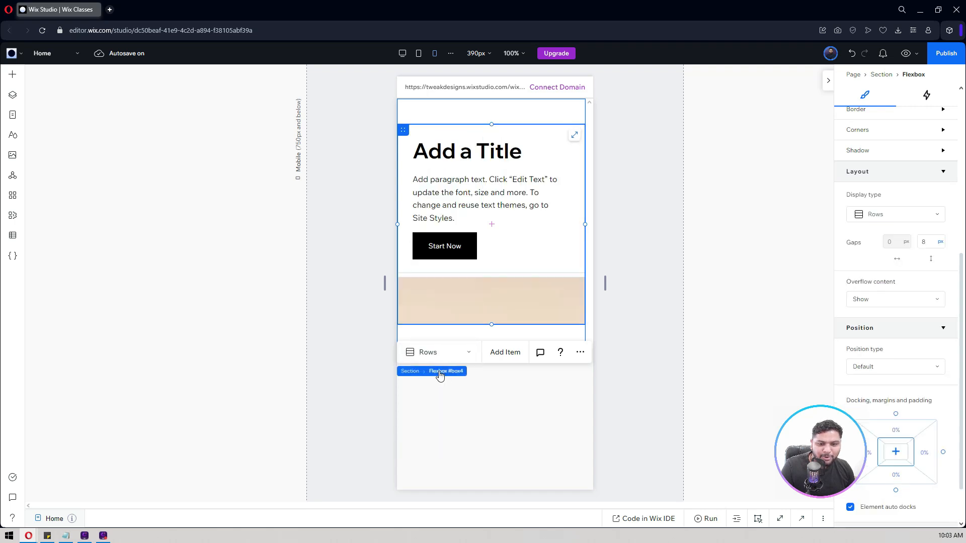
scroll(884, 216, up, 6)
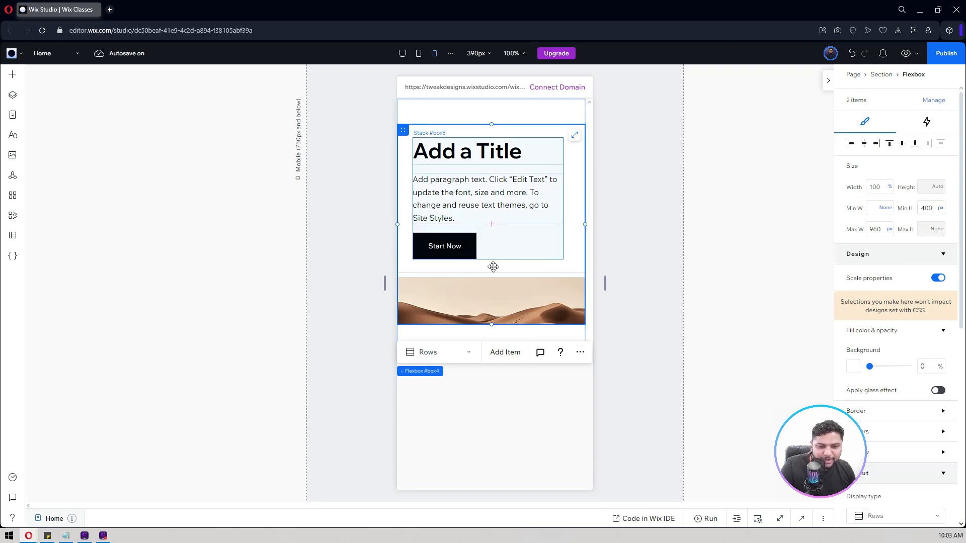
Step: Set the minimum height of the flexbox item containing the image to 250 px at the mobile breakpoint
click(504, 302)
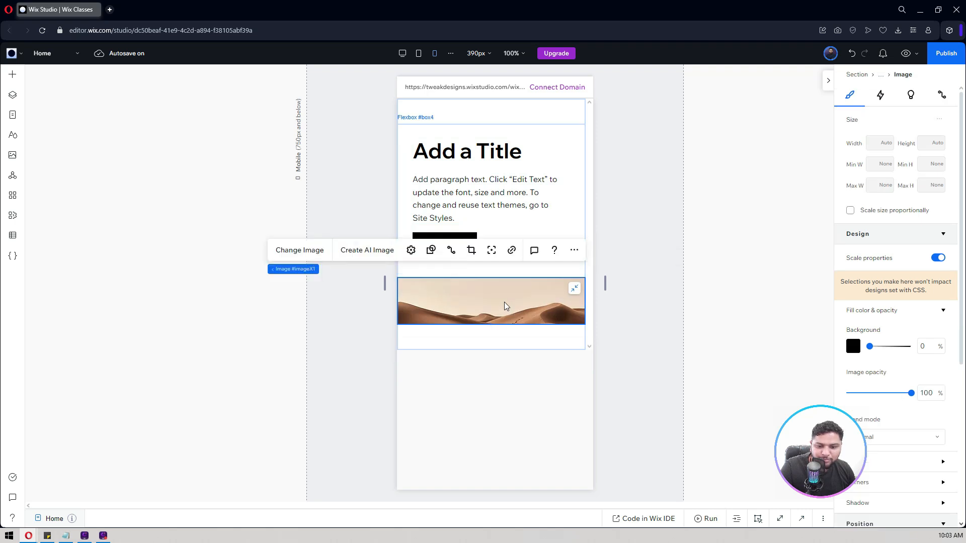
click(21, 99)
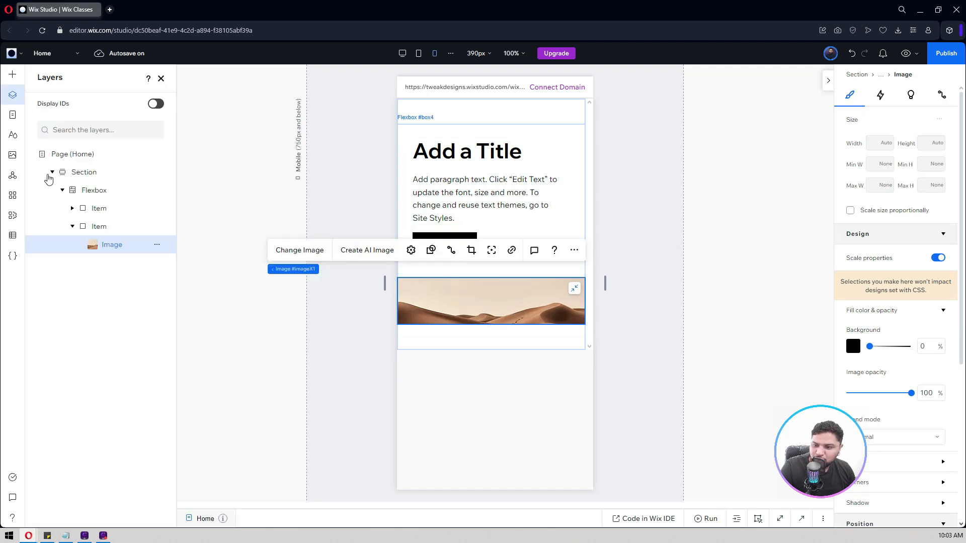
click(99, 228)
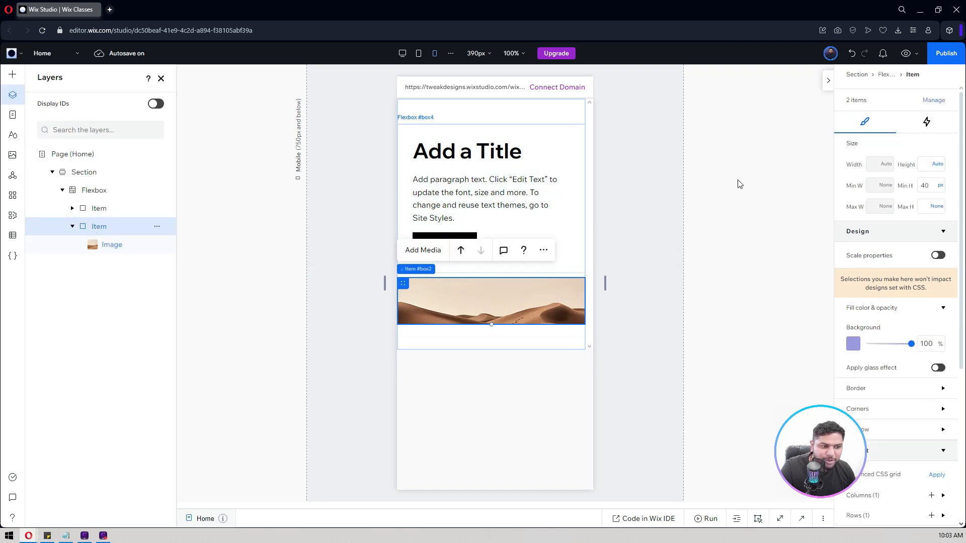
click(928, 186)
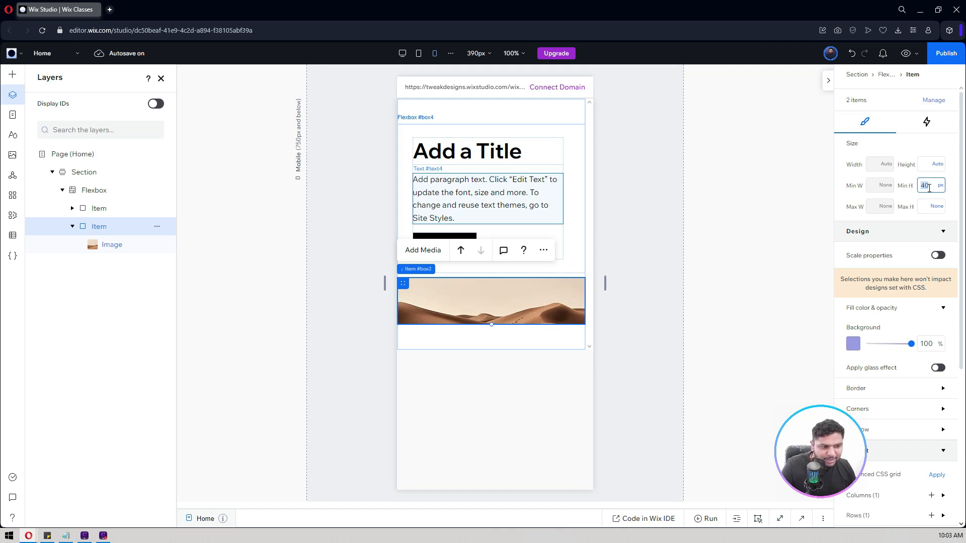
text(250)
key(Return)
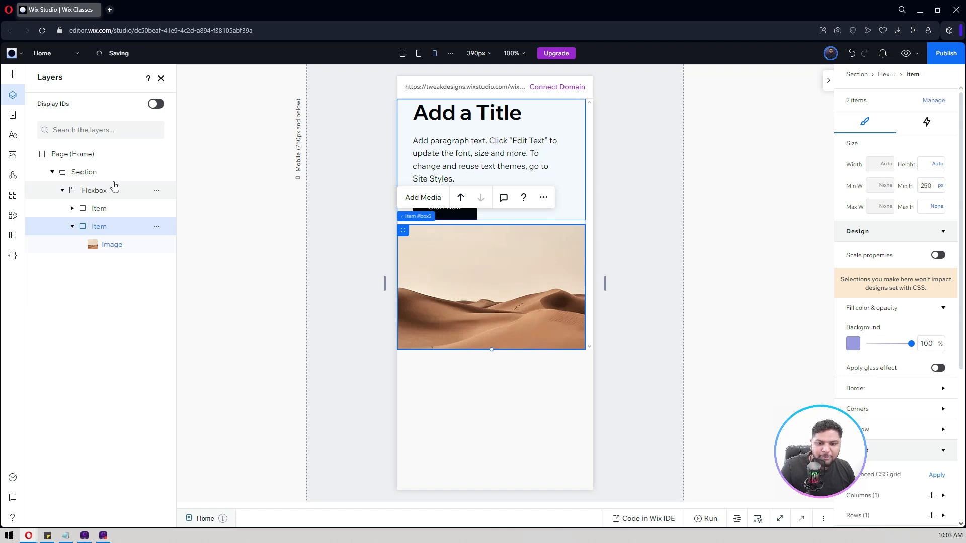
Step: Set the vertical gap between the flexbox's rows to 24 px at the mobile breakpoint
click(115, 189)
scroll(916, 293, down, 5)
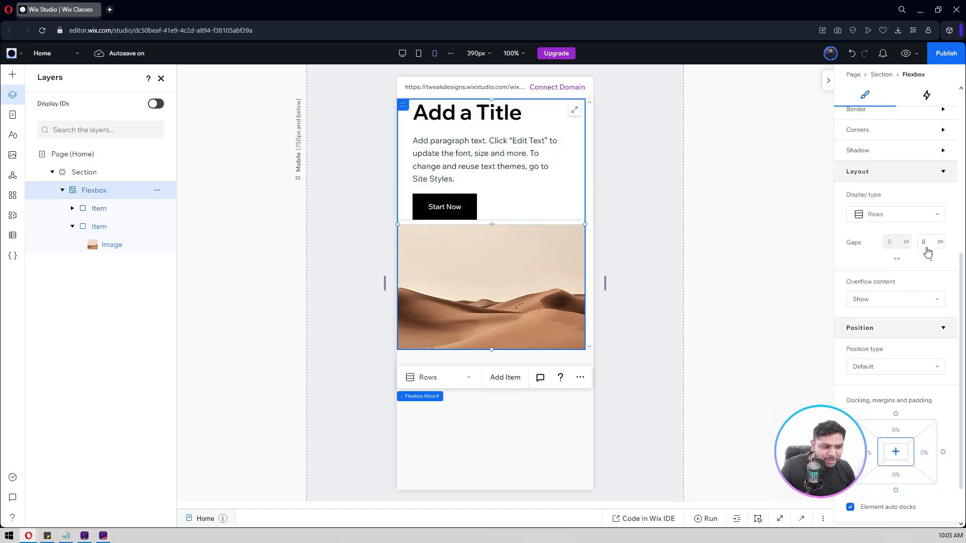
click(925, 241)
text(24)
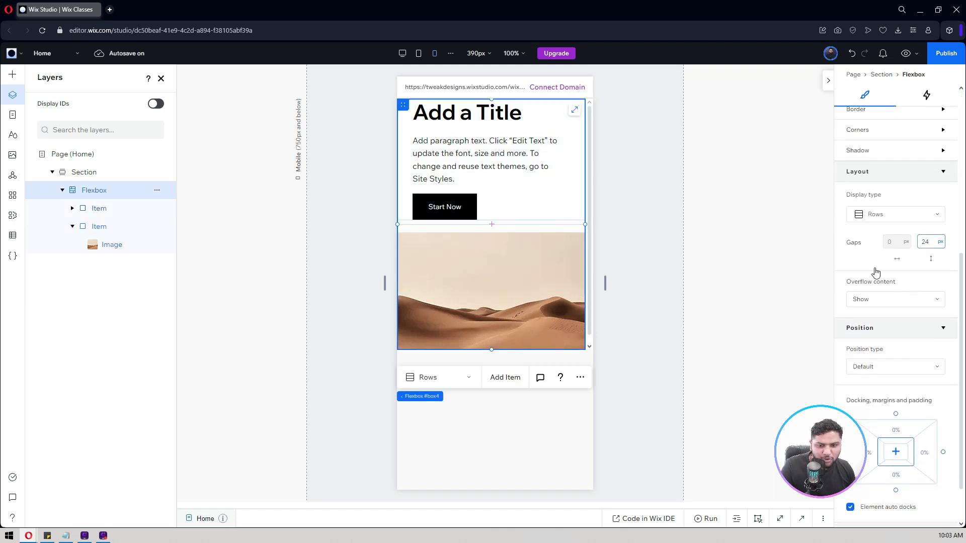
click(647, 242)
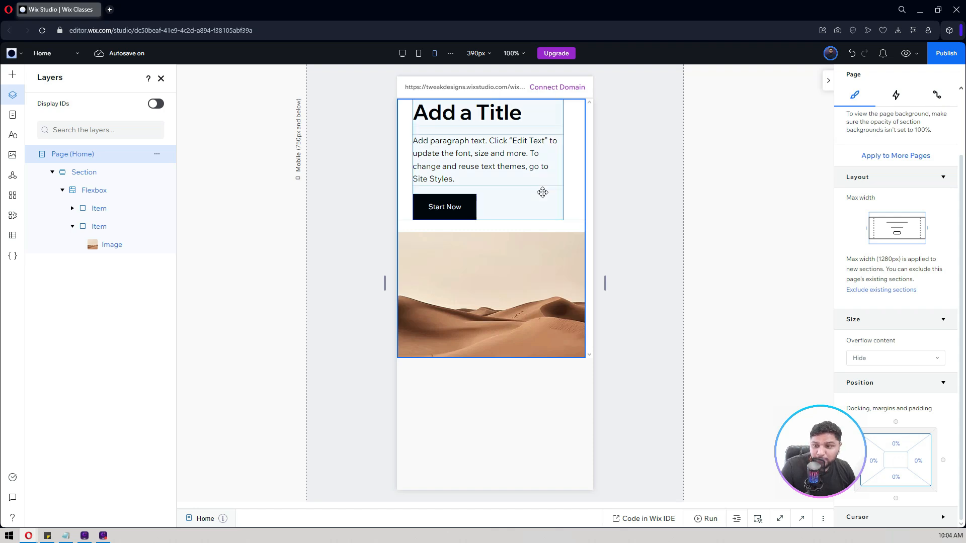
Step: Set the width of the stack holding the title, paragraph and button to 90% at the mobile breakpoint
click(71, 209)
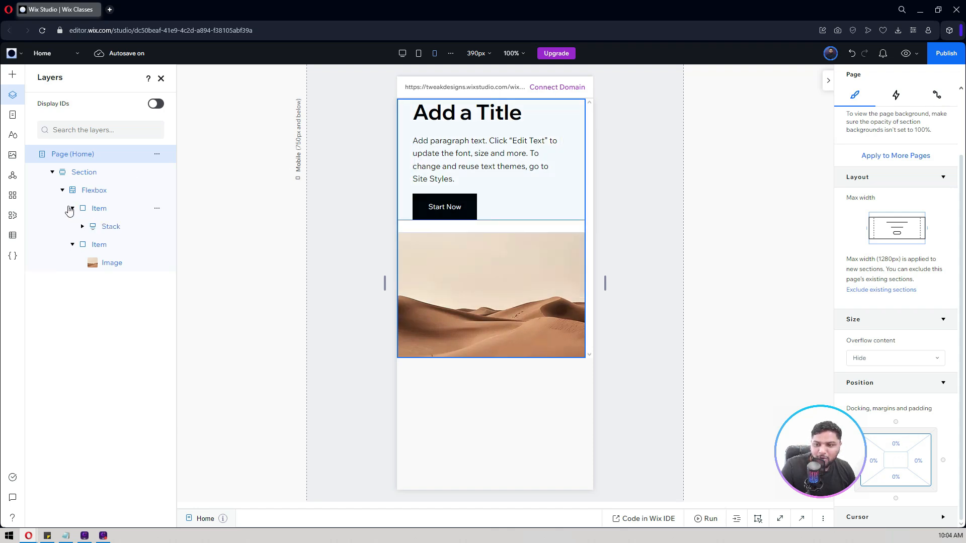
click(109, 227)
scroll(918, 184, up, 5)
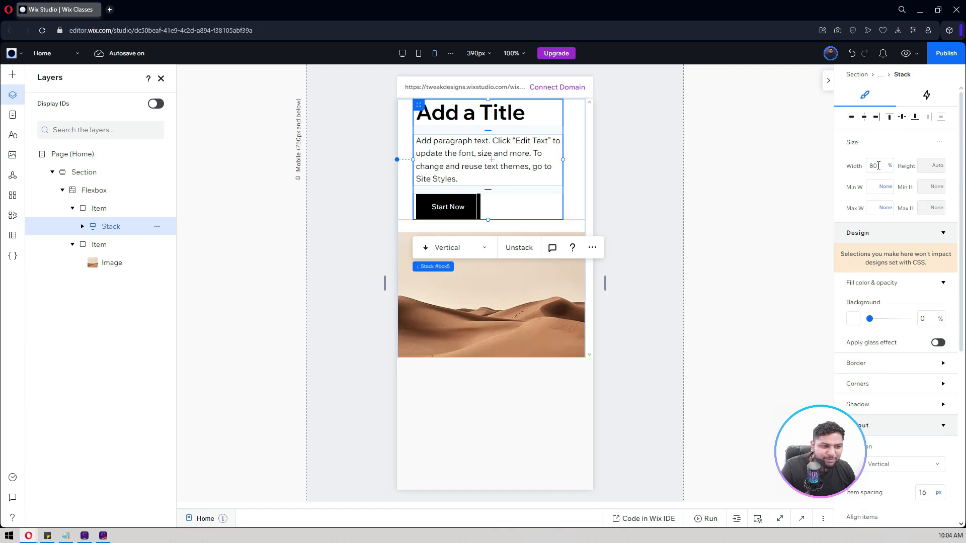
click(878, 166)
key(Return)
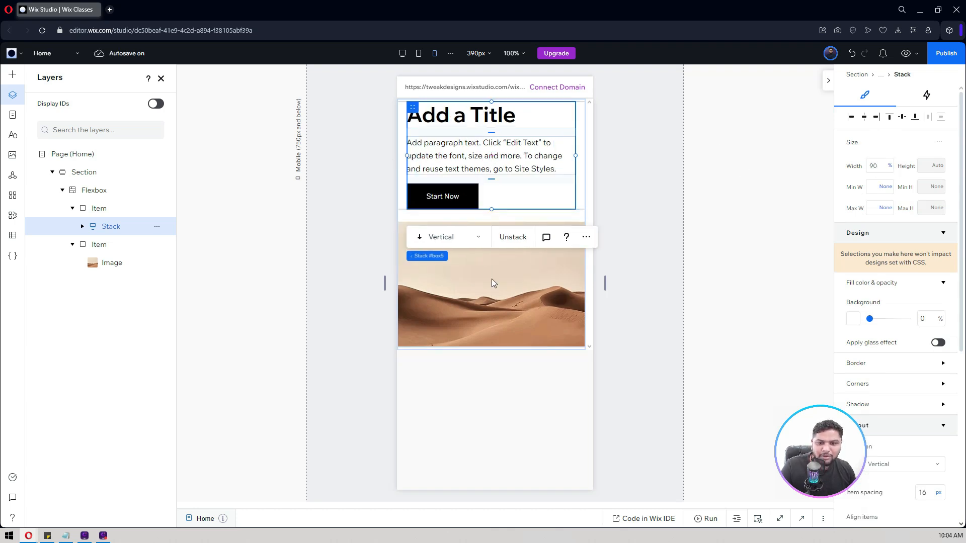
Step: Deselect the stack and review the page layout at the tablet and desktop breakpoints
click(344, 275)
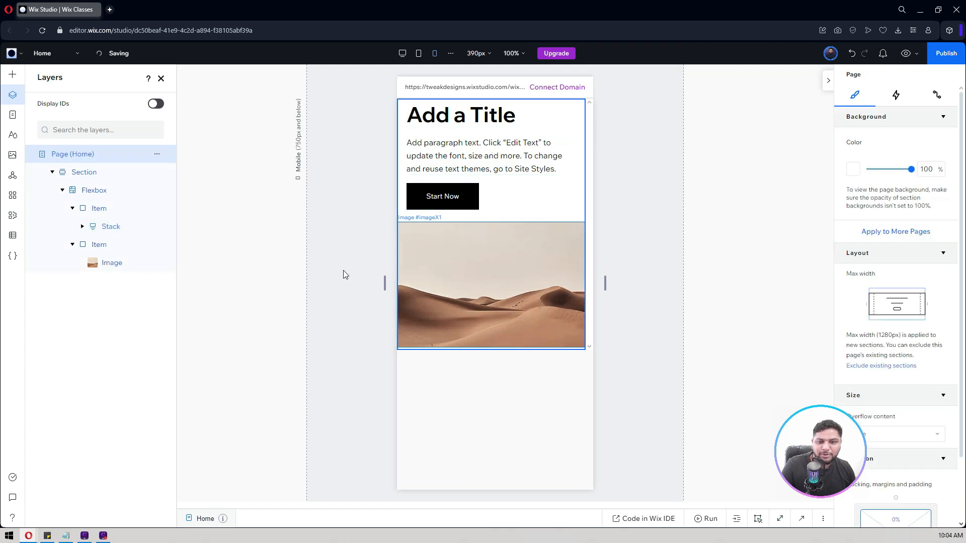
click(418, 53)
click(402, 53)
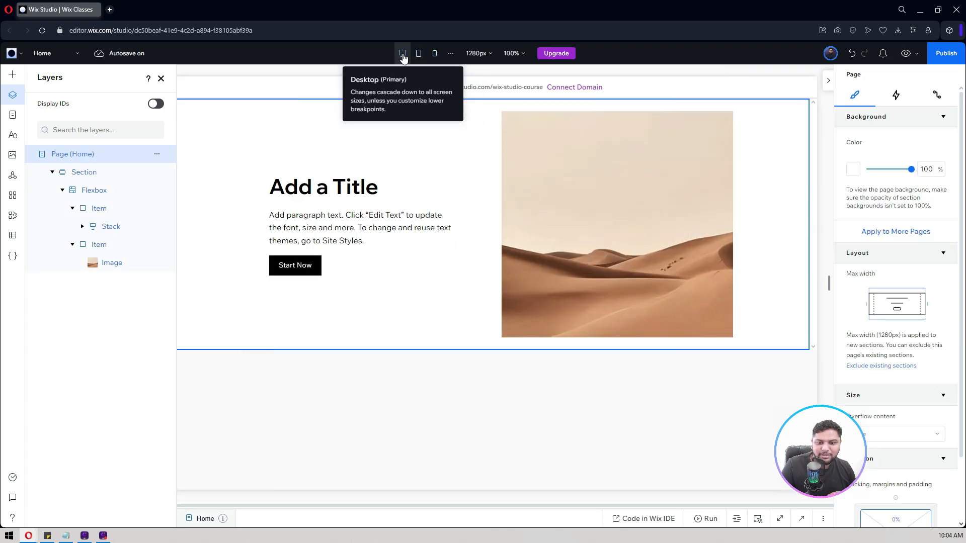